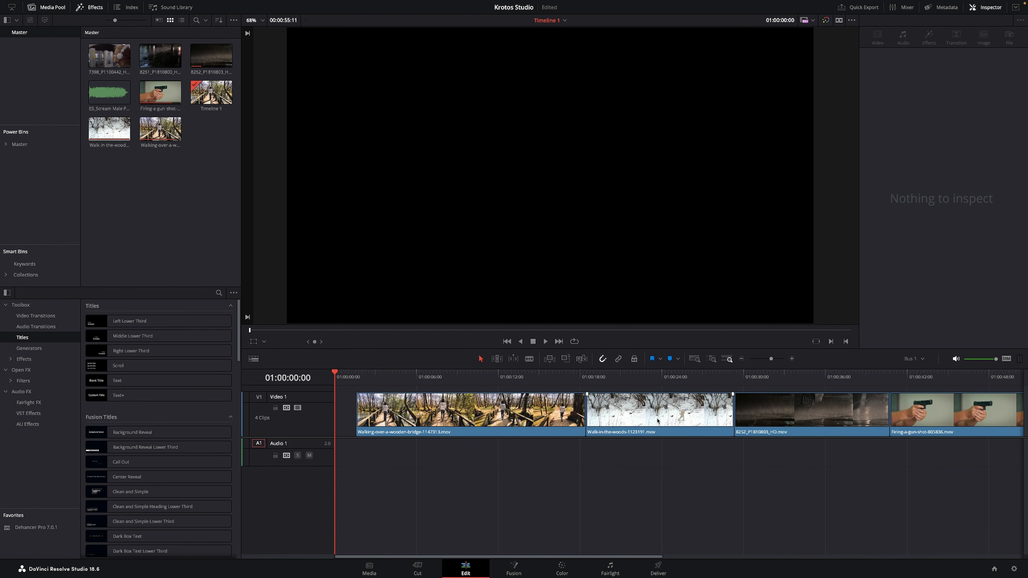
- Play the edited timeline and jump through its clips to review the footage that needs sound
{"action": "key", "text": "space"}
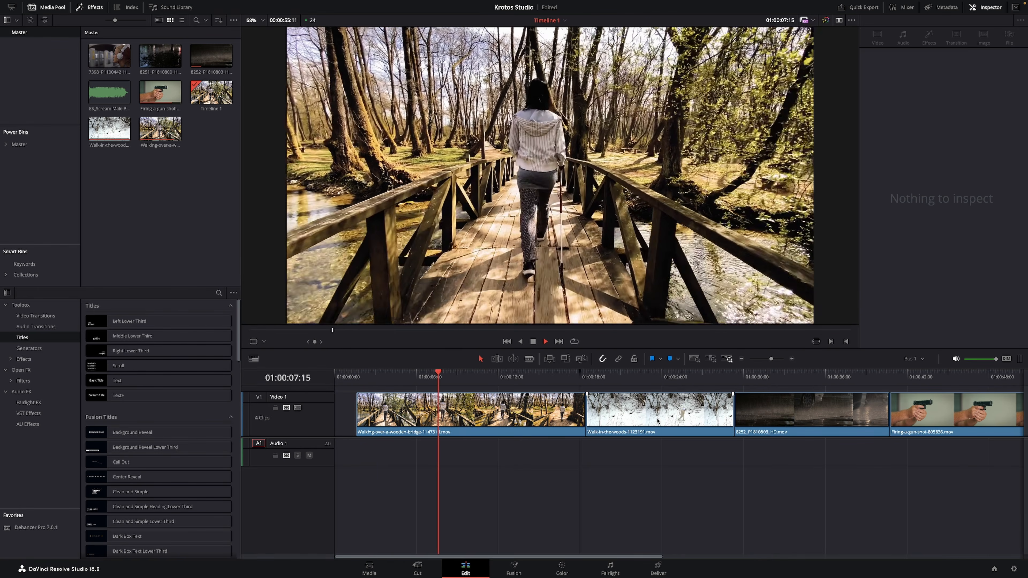
{"action": "left_click", "coordinate": [602, 381]}
{"action": "key", "text": "space"}
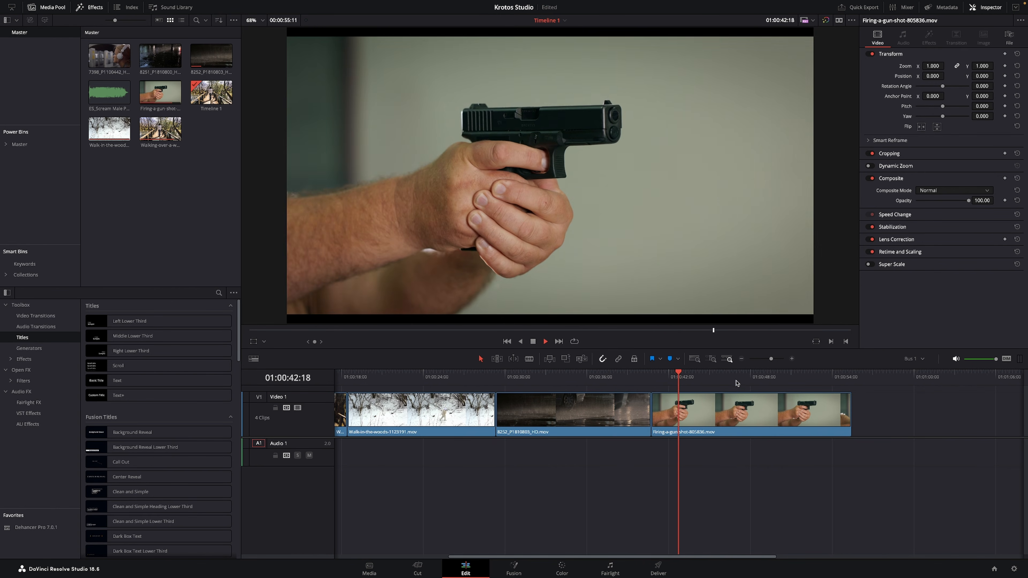
{"action": "left_click", "coordinate": [753, 380]}
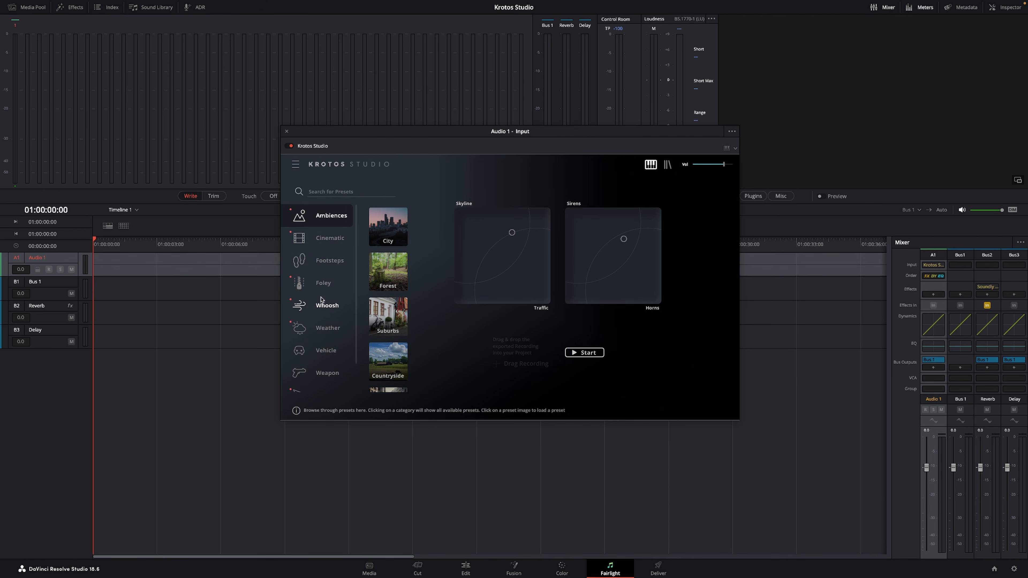
- Load the City ambience preset in the Krotos Studio plugin and start recording its sound
{"action": "scroll", "coordinate": [327, 314], "scroll_direction": "down", "scroll_amount": 1}
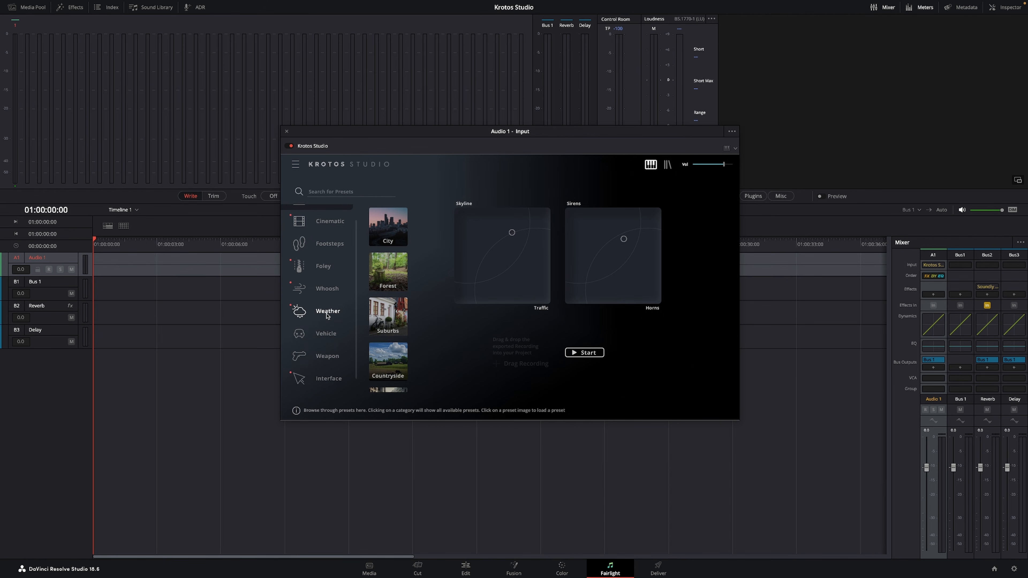
{"action": "scroll", "coordinate": [328, 316], "scroll_direction": "down", "scroll_amount": 1}
{"action": "scroll", "coordinate": [328, 316], "scroll_direction": "up", "scroll_amount": 1}
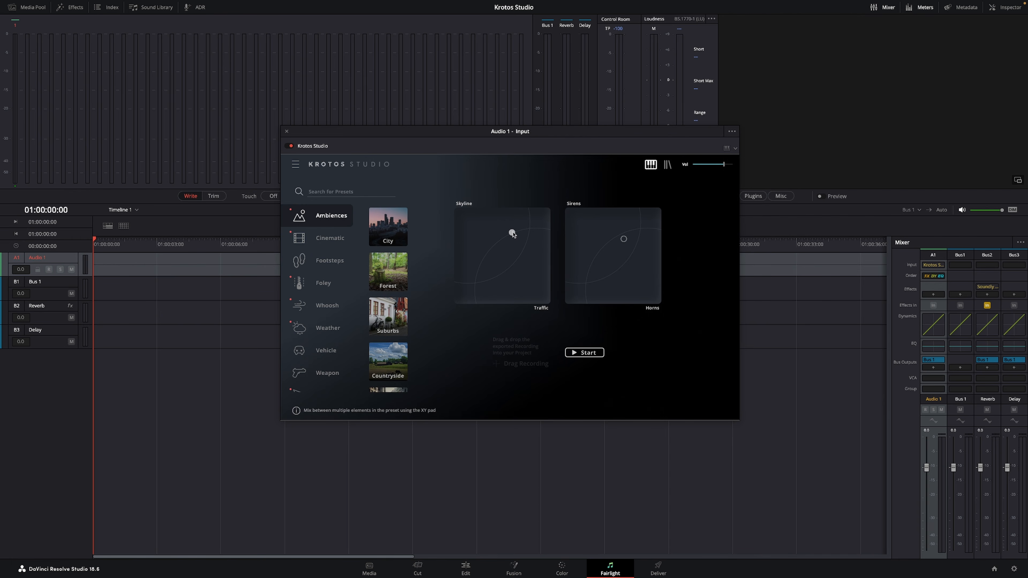
{"action": "left_click_drag", "start_coordinate": [511, 234], "coordinate": [462, 300]}
{"action": "left_click_drag", "start_coordinate": [624, 239], "coordinate": [569, 300]}
{"action": "left_click", "coordinate": [397, 229]}
{"action": "left_click", "coordinate": [584, 353]}
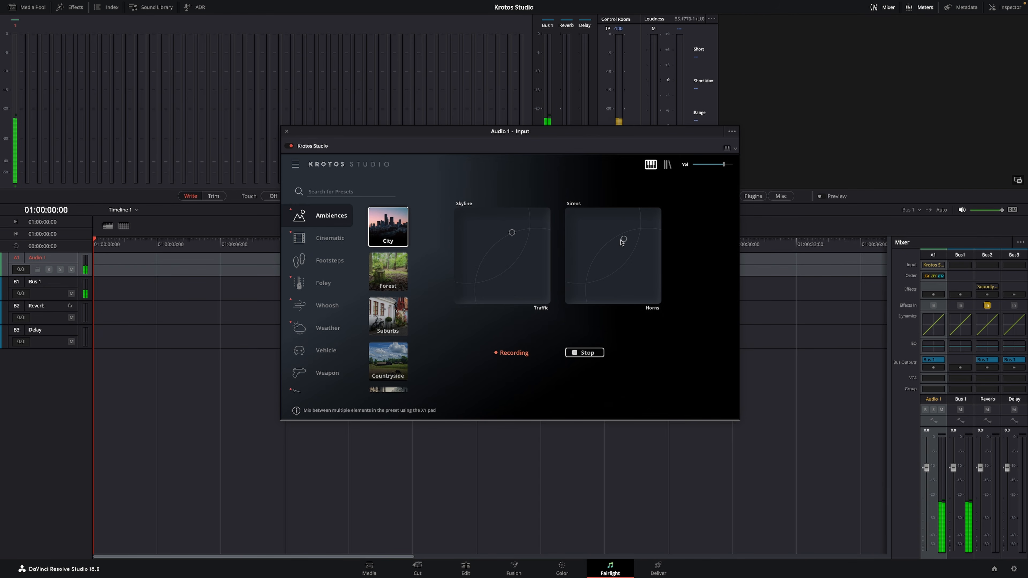
- Vary the City mix across the Skyline/Traffic and Sirens/Horns pads, ending near the lower middle of both, and stop recording
{"action": "left_click_drag", "start_coordinate": [624, 239], "coordinate": [554, 296]}
{"action": "left_click_drag", "start_coordinate": [511, 232], "coordinate": [460, 229]}
{"action": "left_click_drag", "start_coordinate": [459, 231], "coordinate": [540, 296]}
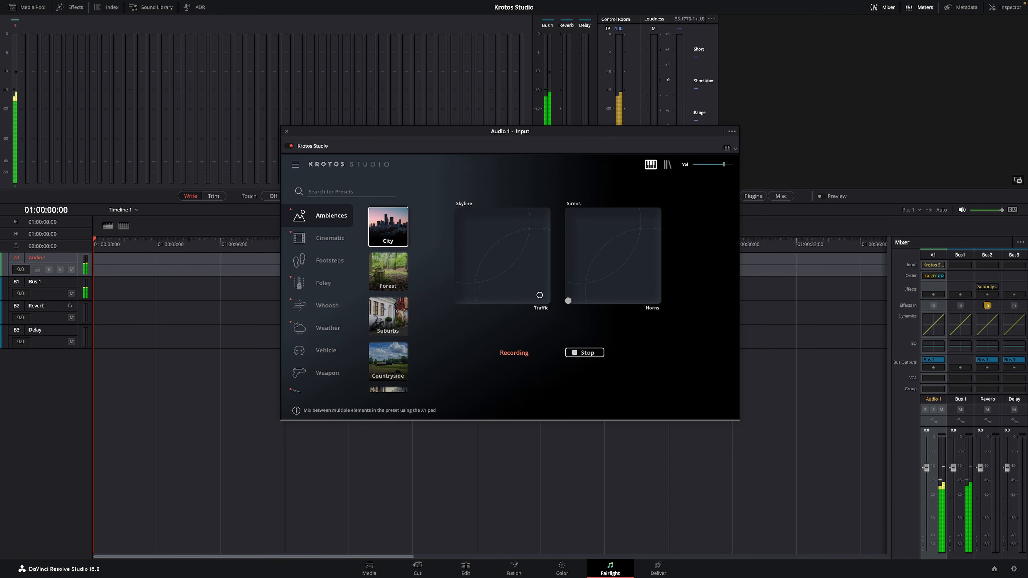
{"action": "left_click_drag", "start_coordinate": [540, 297], "coordinate": [517, 273]}
{"action": "mouse_move", "coordinate": [568, 301]}
{"action": "left_mouse_down"}
{"action": "mouse_move", "coordinate": [643, 301]}
{"action": "mouse_move", "coordinate": [645, 292]}
{"action": "mouse_move", "coordinate": [587, 226]}
{"action": "mouse_move", "coordinate": [583, 275]}
{"action": "mouse_move", "coordinate": [617, 276]}
{"action": "left_mouse_up"}
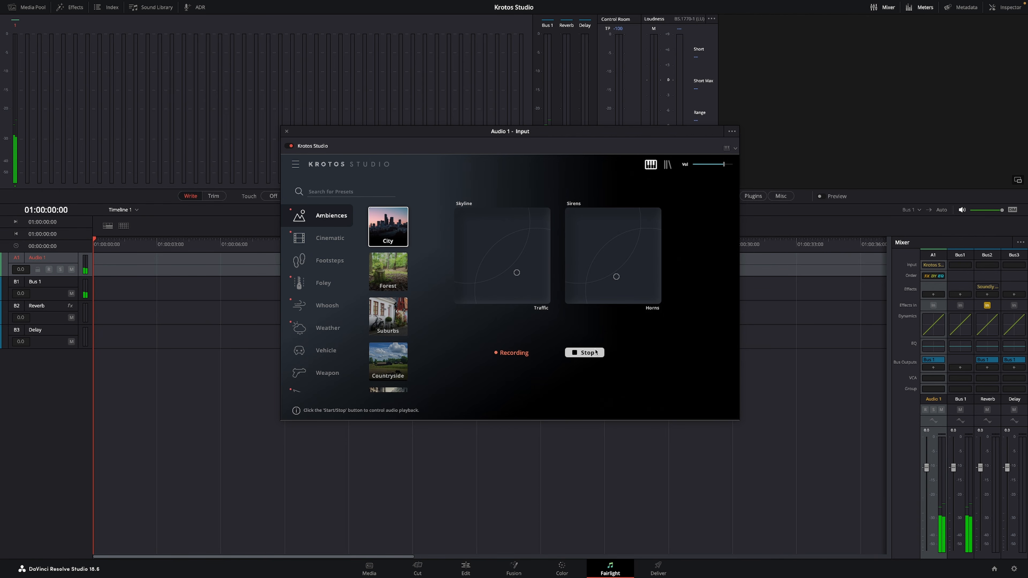
{"action": "left_click", "coordinate": [585, 352]}
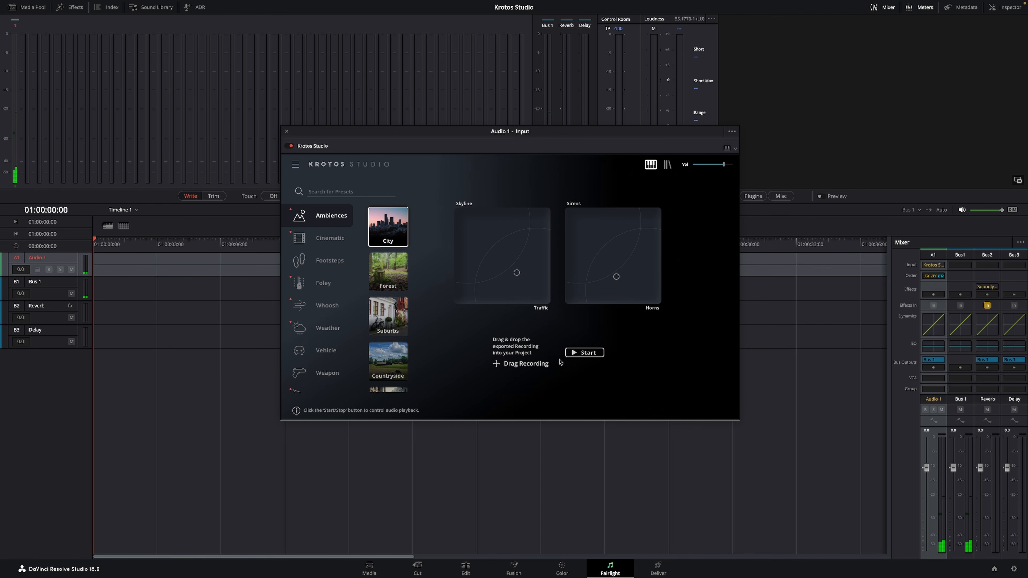
- Try the City recording on a new audio track at the timeline start, play it against the video, and undo the placement
{"action": "left_click_drag", "start_coordinate": [533, 363], "coordinate": [98, 372]}
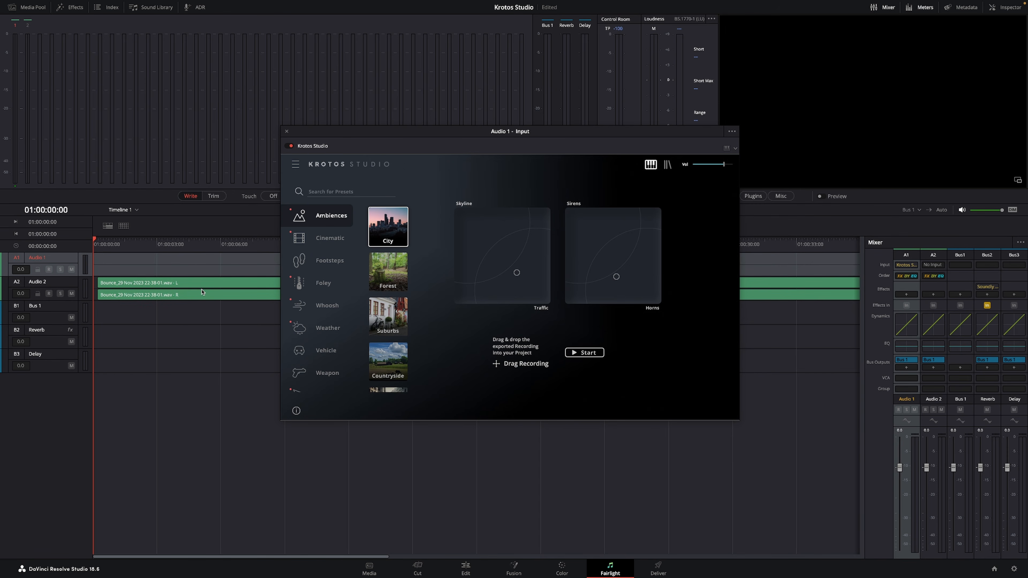
{"action": "key", "text": "space"}
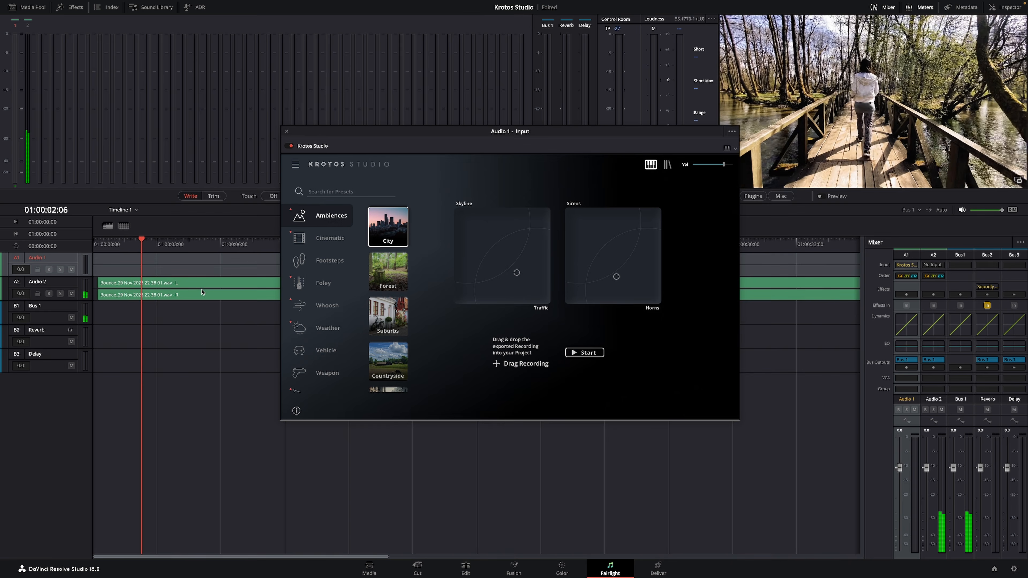
{"action": "key", "text": "space"}
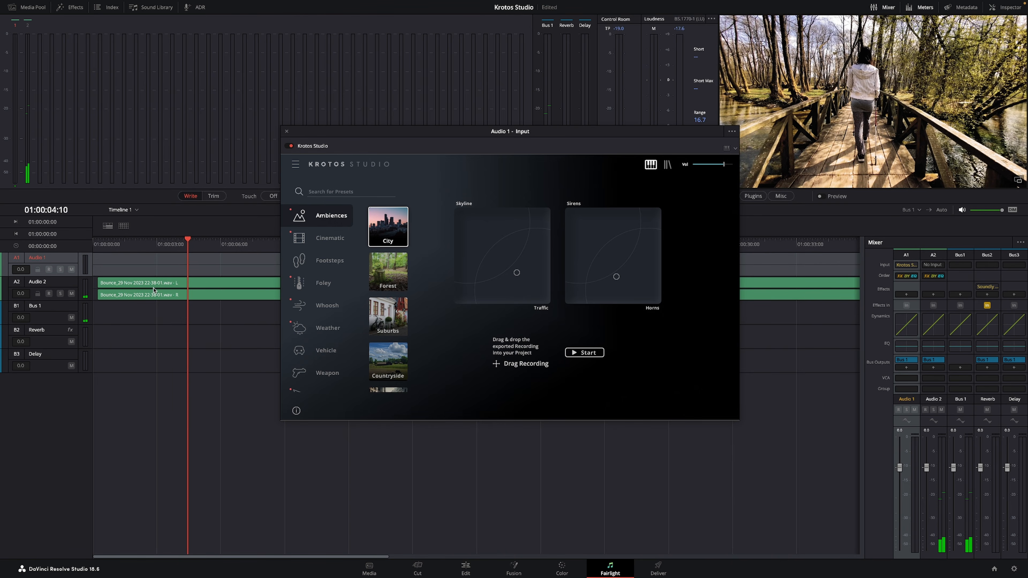
{"action": "key", "text": "super+z"}
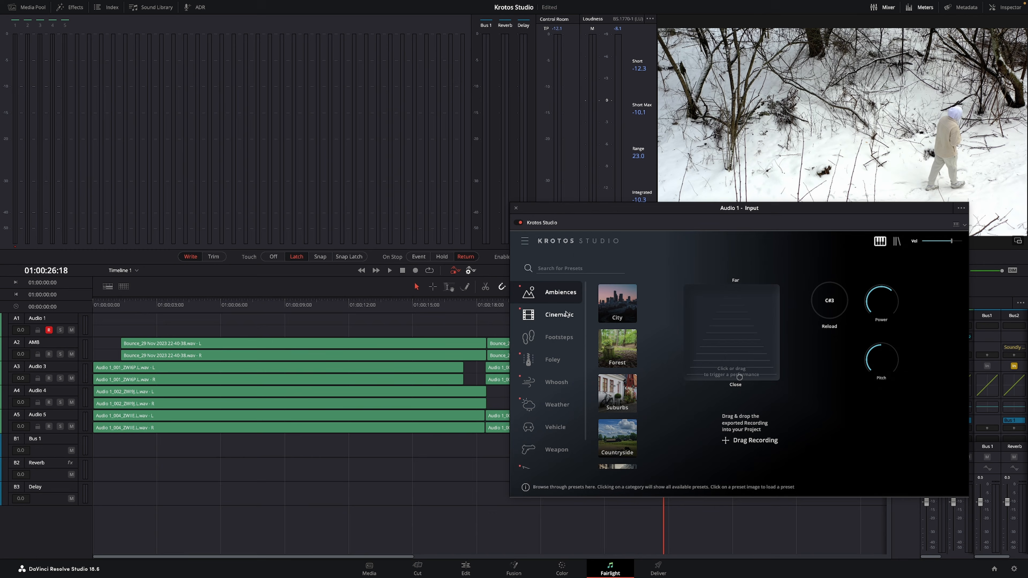
- Load the Basement preset from the Ambiences category and start recording its sound
{"action": "scroll", "coordinate": [623, 358], "scroll_direction": "down", "scroll_amount": 3}
{"action": "scroll", "coordinate": [622, 358], "scroll_direction": "down", "scroll_amount": 3}
{"action": "scroll", "coordinate": [621, 353], "scroll_direction": "down", "scroll_amount": 2}
{"action": "scroll", "coordinate": [619, 308], "scroll_direction": "down", "scroll_amount": 3}
{"action": "scroll", "coordinate": [627, 397], "scroll_direction": "down", "scroll_amount": 3}
{"action": "scroll", "coordinate": [627, 397], "scroll_direction": "down", "scroll_amount": 1}
{"action": "left_click", "coordinate": [623, 332]}
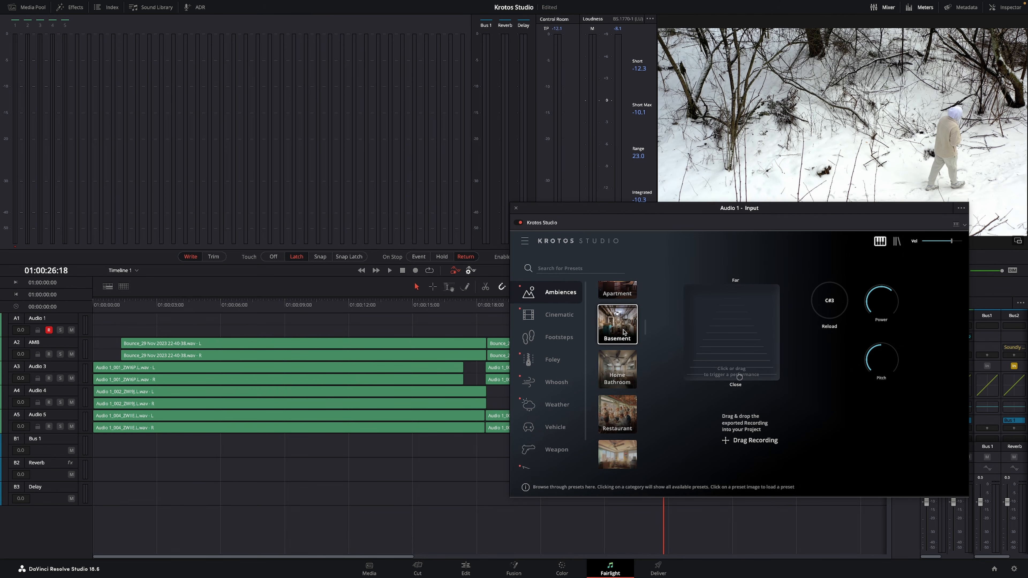
{"action": "left_click", "coordinate": [735, 329]}
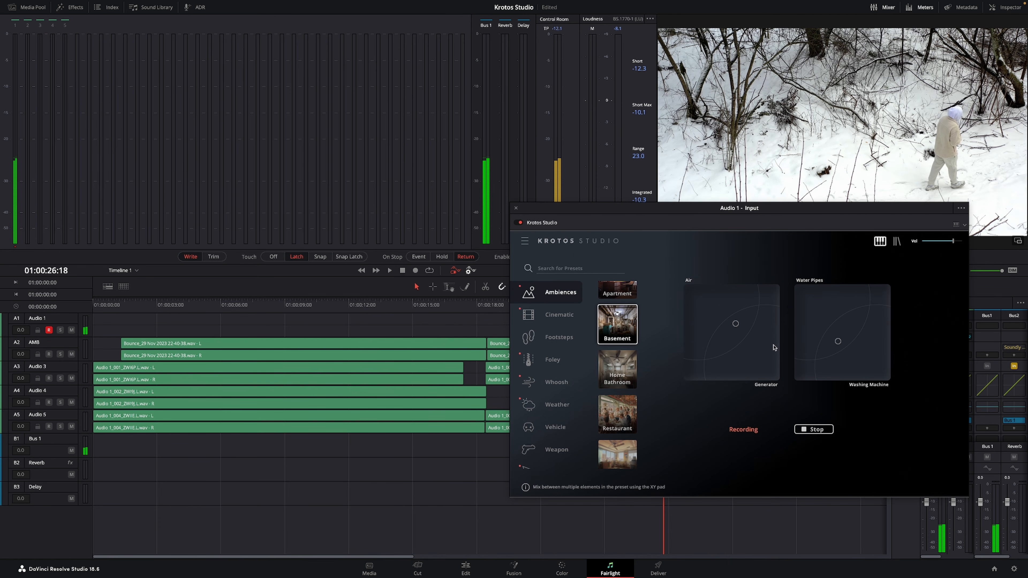
- Vary the Basement mix on the Air/Generator and Water Pipes/Washing Machine pads, and stop recording
{"action": "left_click_drag", "start_coordinate": [733, 328], "coordinate": [696, 300]}
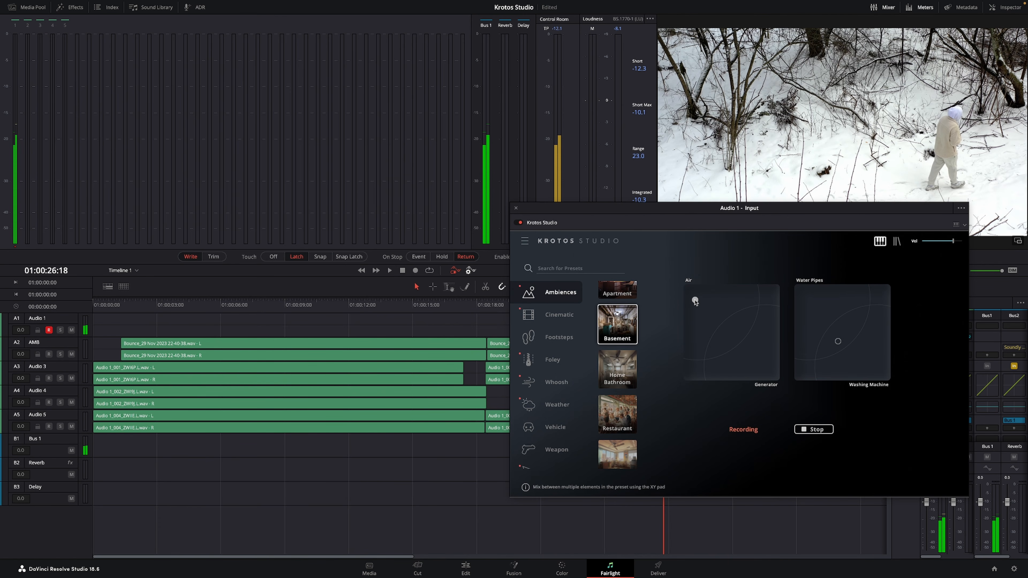
{"action": "mouse_move", "coordinate": [695, 302]}
{"action": "left_mouse_down"}
{"action": "mouse_move", "coordinate": [761, 369]}
{"action": "mouse_move", "coordinate": [730, 364]}
{"action": "left_mouse_up"}
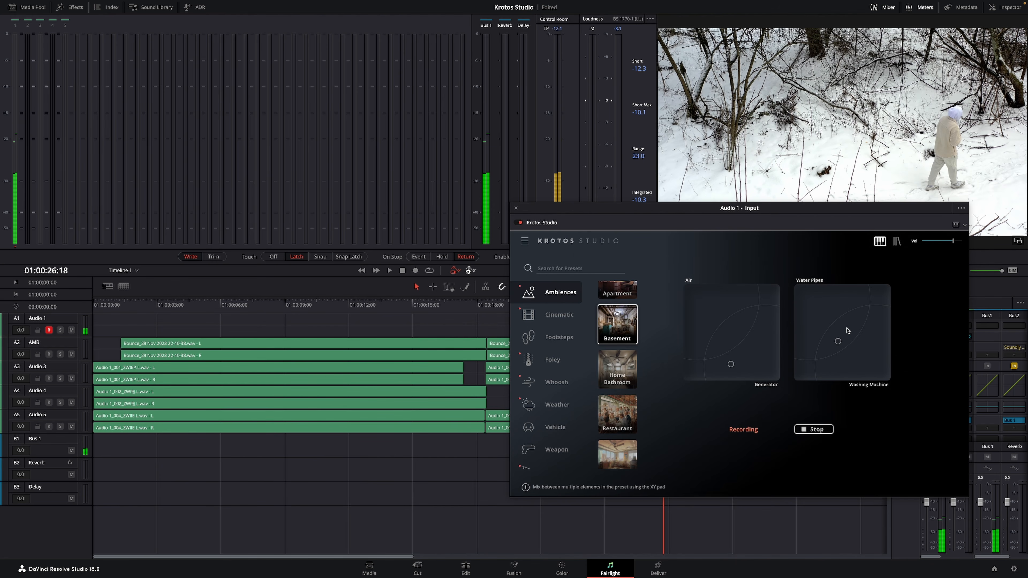
{"action": "left_click_drag", "start_coordinate": [837, 341], "coordinate": [806, 300]}
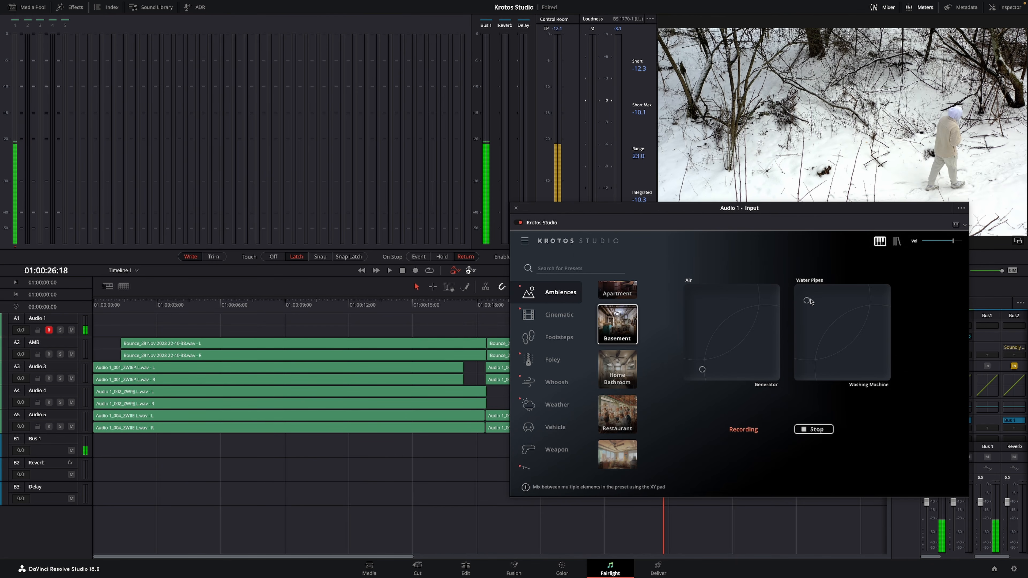
{"action": "mouse_move", "coordinate": [842, 341]}
{"action": "left_mouse_down"}
{"action": "mouse_move", "coordinate": [870, 365]}
{"action": "mouse_move", "coordinate": [838, 368]}
{"action": "left_mouse_up"}
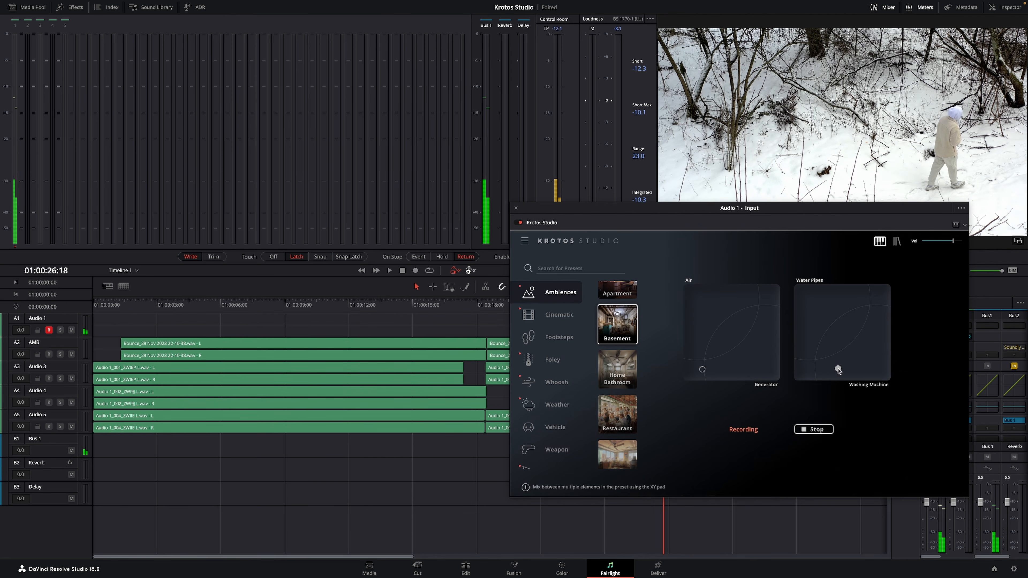
{"action": "left_click", "coordinate": [813, 429]}
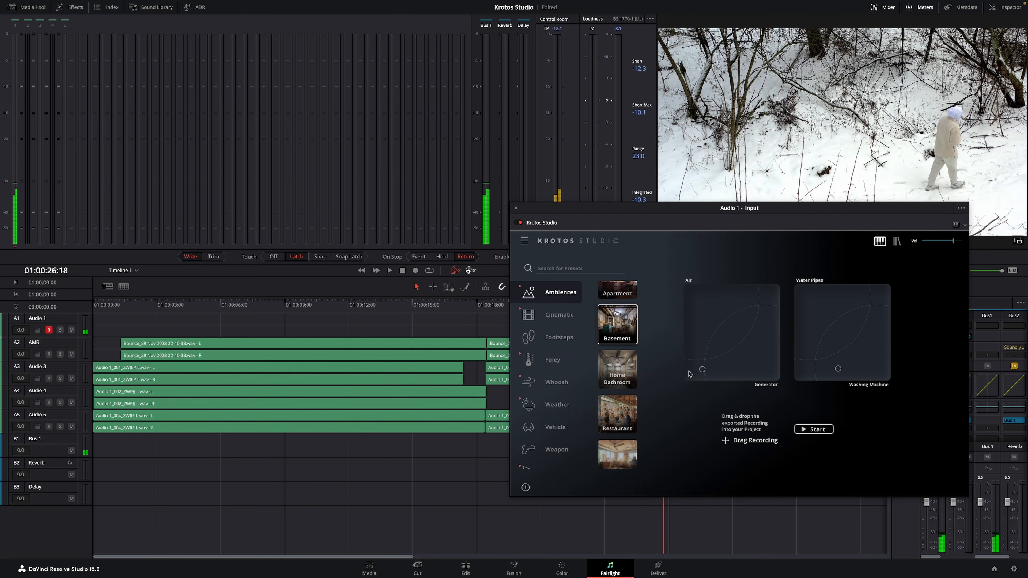
- Load the Dark Entry preset from the Cinematic category and perform it by moving its pad point towards Scream
{"action": "scroll", "coordinate": [631, 370], "scroll_direction": "down", "scroll_amount": 6}
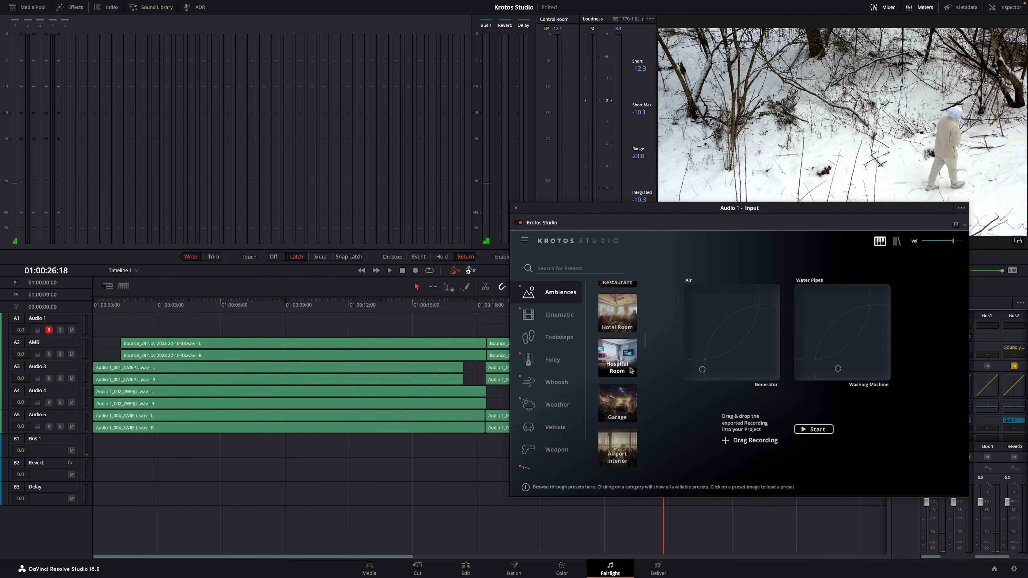
{"action": "scroll", "coordinate": [631, 370], "scroll_direction": "down", "scroll_amount": 4}
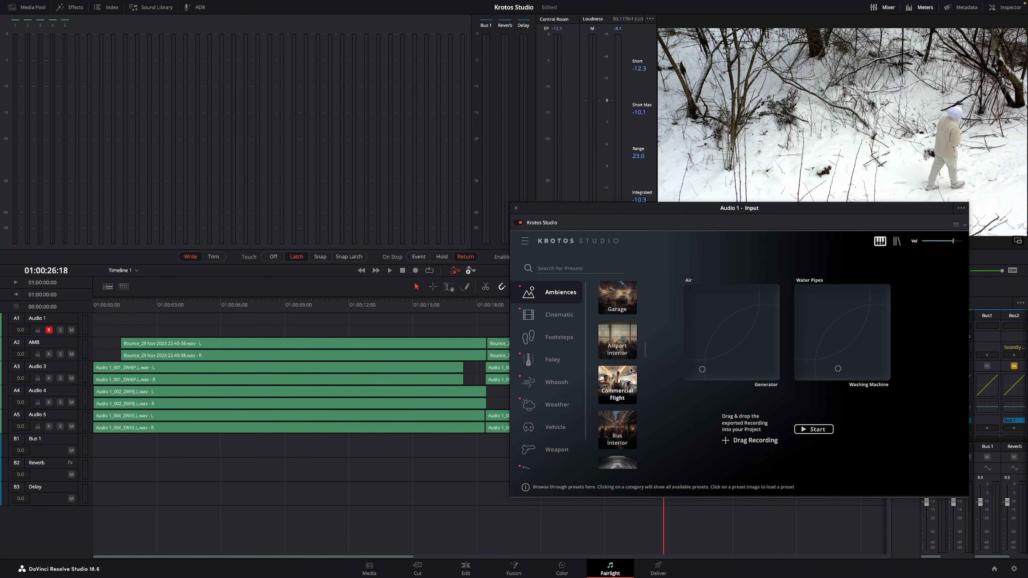
{"action": "scroll", "coordinate": [630, 370], "scroll_direction": "down", "scroll_amount": 4}
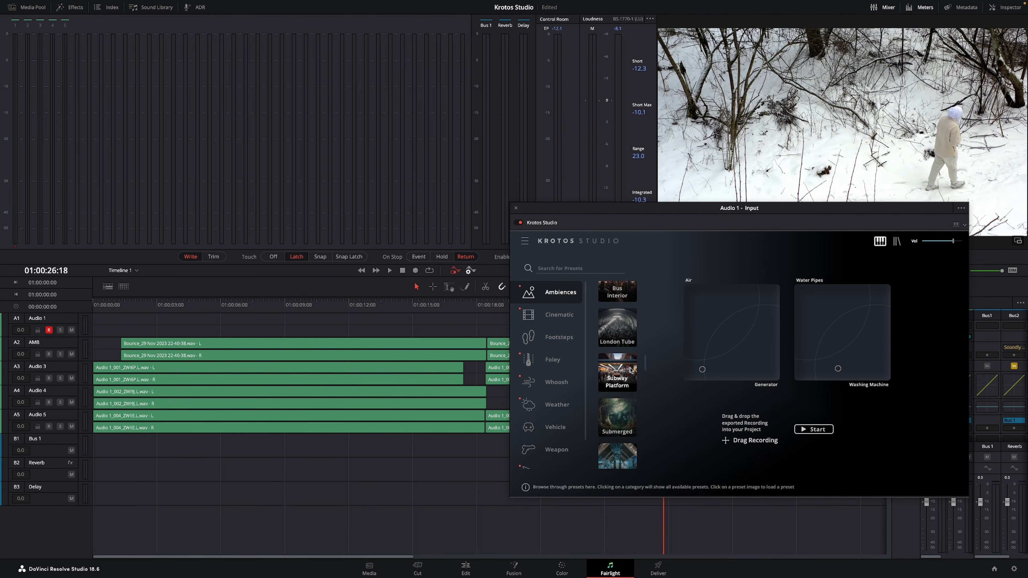
{"action": "scroll", "coordinate": [631, 370], "scroll_direction": "down", "scroll_amount": 3}
{"action": "left_click", "coordinate": [559, 314]}
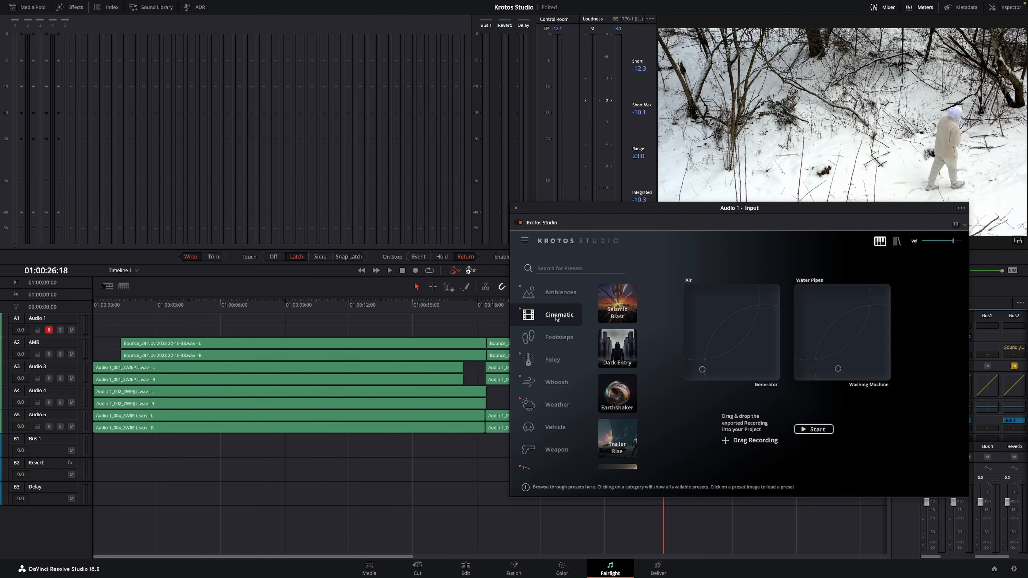
{"action": "scroll", "coordinate": [632, 350], "scroll_direction": "down", "scroll_amount": 1}
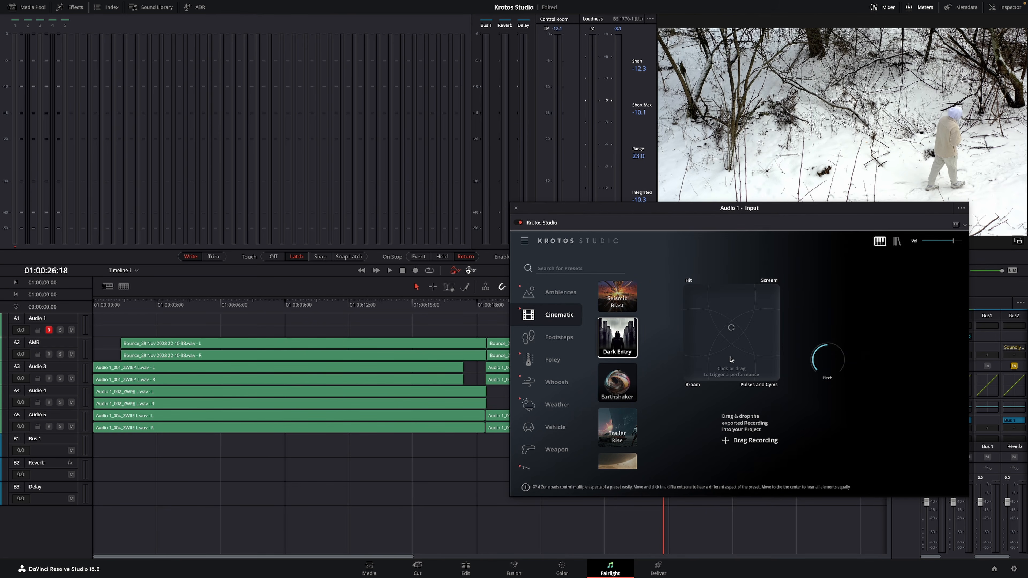
{"action": "mouse_move", "coordinate": [734, 334]}
{"action": "left_mouse_down"}
{"action": "mouse_move", "coordinate": [695, 367]}
{"action": "mouse_move", "coordinate": [765, 363]}
{"action": "mouse_move", "coordinate": [755, 363]}
{"action": "mouse_move", "coordinate": [769, 301]}
{"action": "left_mouse_up"}
- Load the Basic Cloth preset from the Foley category
{"action": "scroll", "coordinate": [641, 403], "scroll_direction": "down", "scroll_amount": 3}
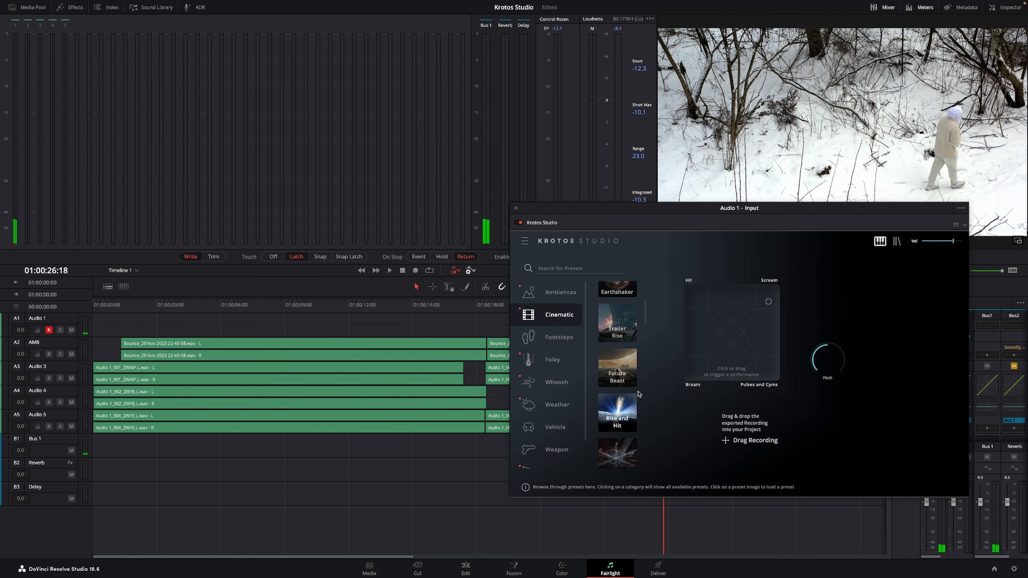
{"action": "scroll", "coordinate": [632, 410], "scroll_direction": "down", "scroll_amount": 2}
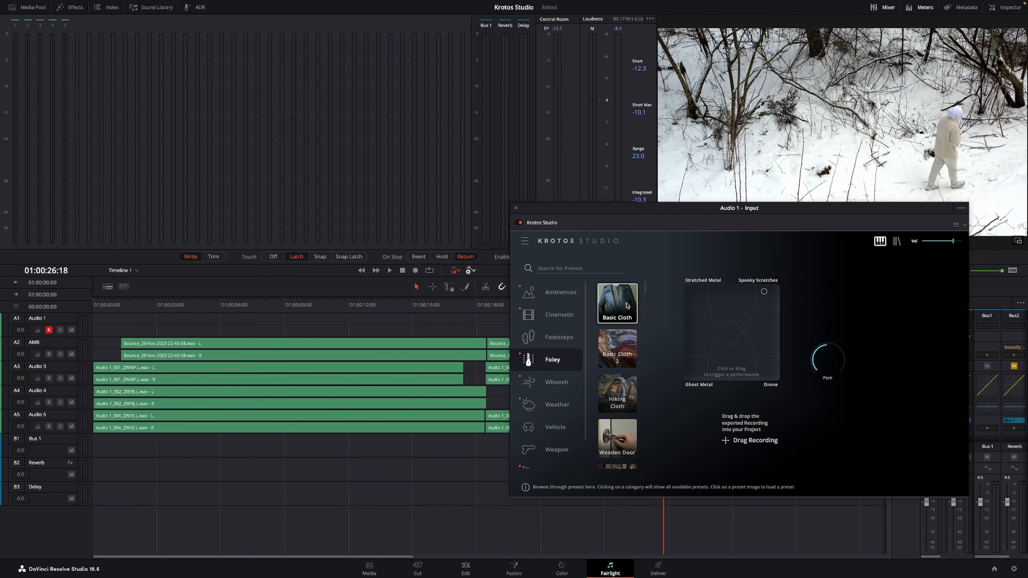
{"action": "left_click", "coordinate": [627, 306]}
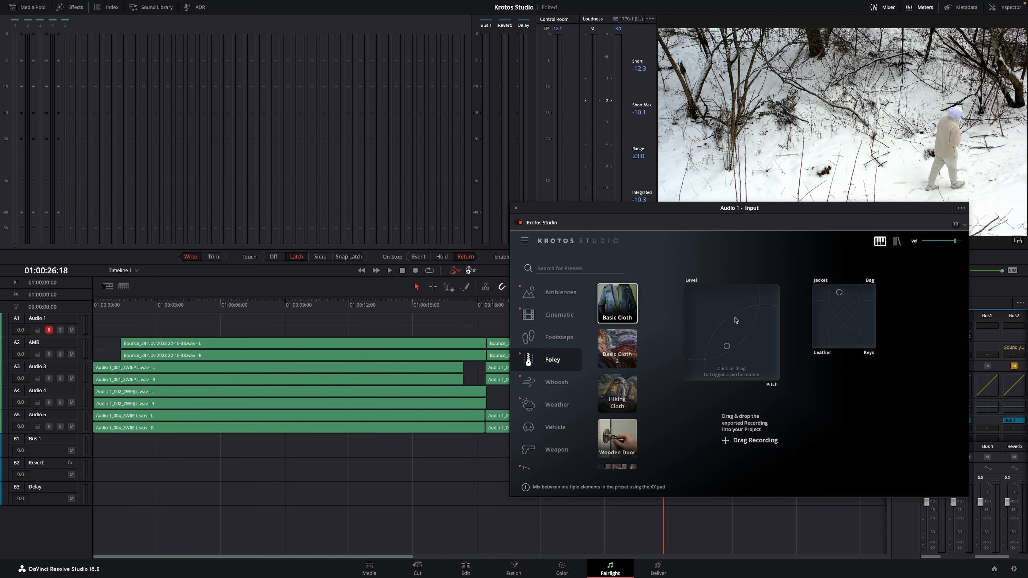
- Load the Lightsword preset from the Whoosh category and perform swings with its second pad blended fully to Hum
{"action": "left_click", "coordinate": [627, 314]}
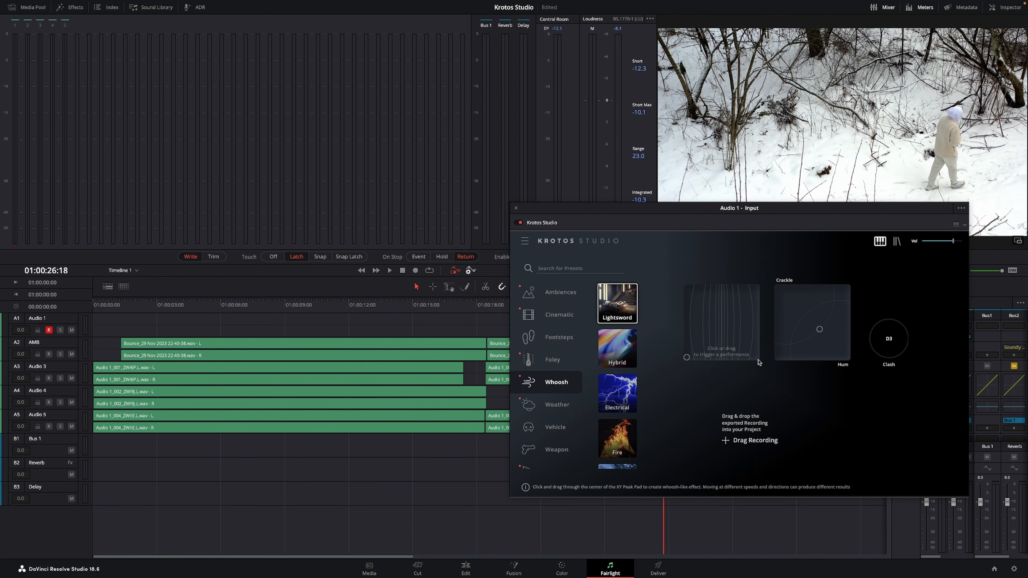
{"action": "mouse_move", "coordinate": [691, 355]}
{"action": "left_mouse_down"}
{"action": "mouse_move", "coordinate": [729, 345]}
{"action": "mouse_move", "coordinate": [698, 347]}
{"action": "mouse_move", "coordinate": [709, 350]}
{"action": "mouse_move", "coordinate": [724, 329]}
{"action": "mouse_move", "coordinate": [701, 324]}
{"action": "mouse_move", "coordinate": [707, 336]}
{"action": "left_mouse_up"}
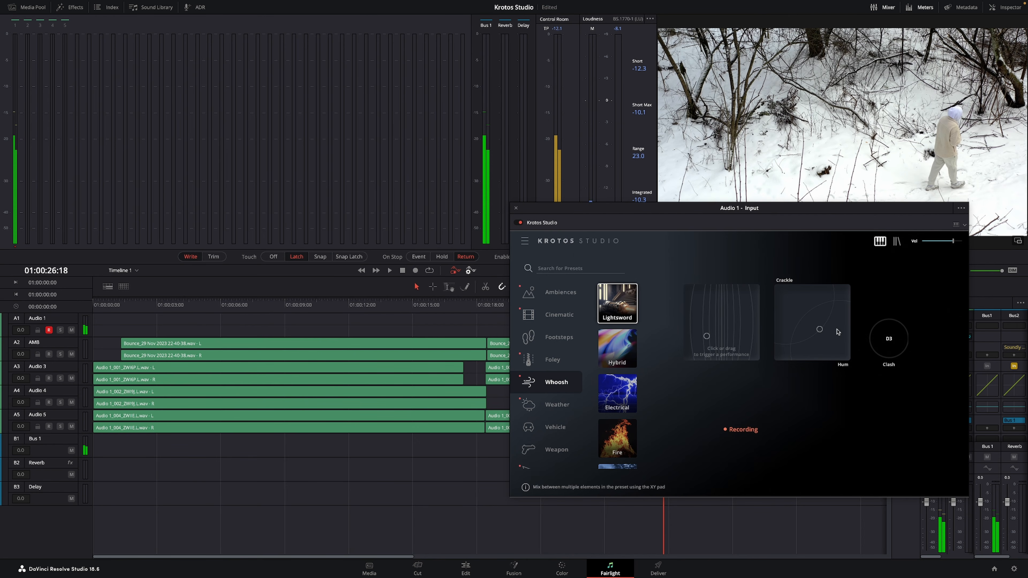
{"action": "left_click_drag", "start_coordinate": [819, 329], "coordinate": [806, 317]}
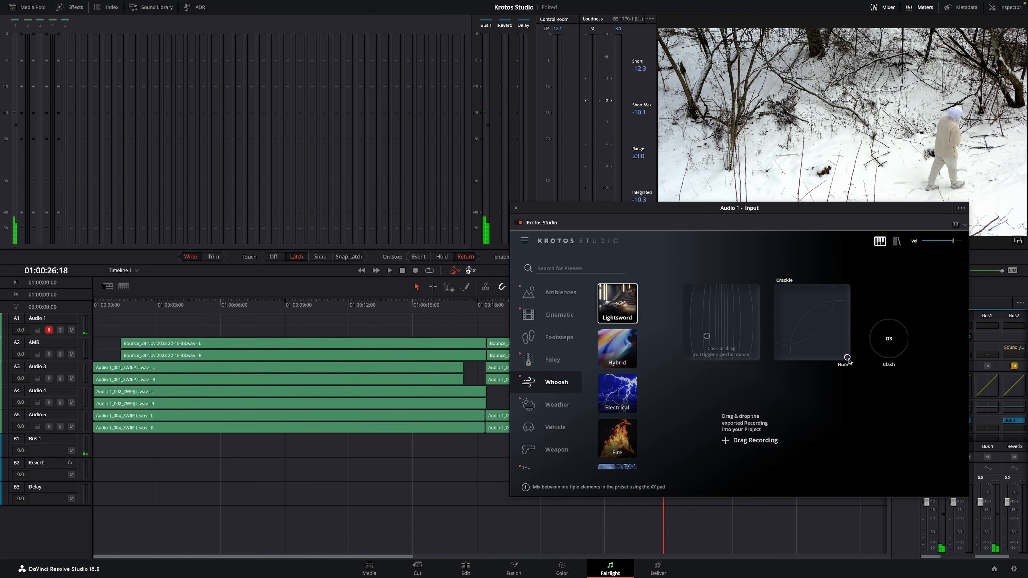
{"action": "left_click", "coordinate": [708, 335]}
{"action": "mouse_move", "coordinate": [707, 336]}
{"action": "left_mouse_down"}
{"action": "mouse_move", "coordinate": [741, 329]}
{"action": "mouse_move", "coordinate": [702, 314]}
{"action": "mouse_move", "coordinate": [744, 305]}
{"action": "mouse_move", "coordinate": [752, 333]}
{"action": "mouse_move", "coordinate": [706, 351]}
{"action": "mouse_move", "coordinate": [715, 351]}
{"action": "mouse_move", "coordinate": [718, 296]}
{"action": "left_mouse_up"}
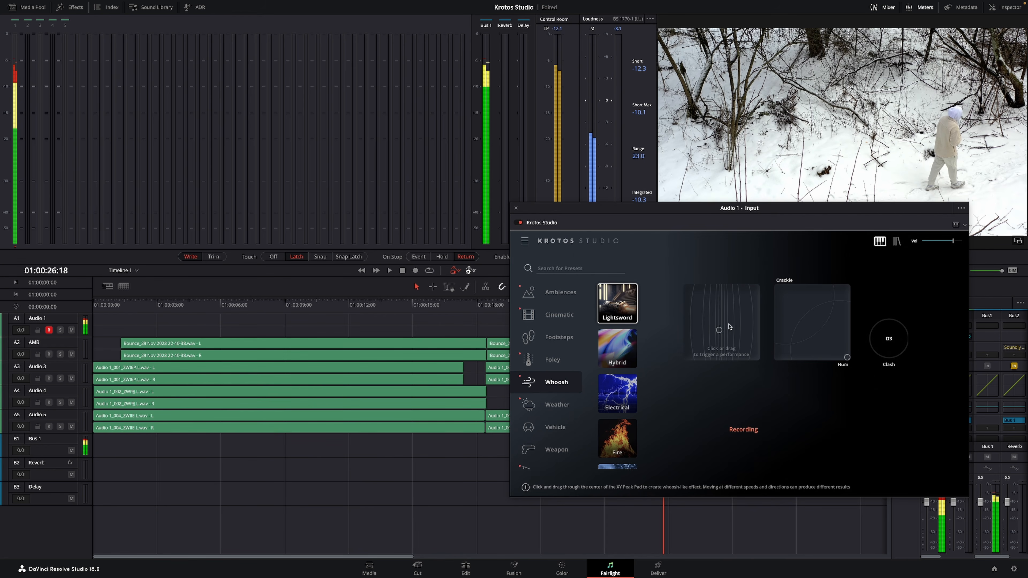
- Browse the remaining Whoosh presets and the wind presets in the Weather category
{"action": "scroll", "coordinate": [633, 381], "scroll_direction": "down", "scroll_amount": 5}
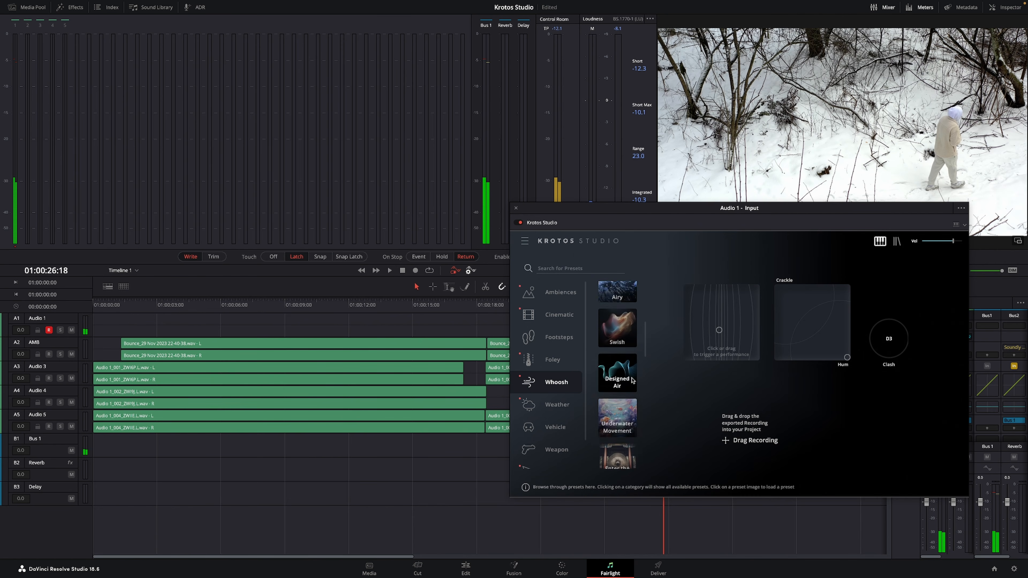
{"action": "scroll", "coordinate": [629, 393], "scroll_direction": "down", "scroll_amount": 2}
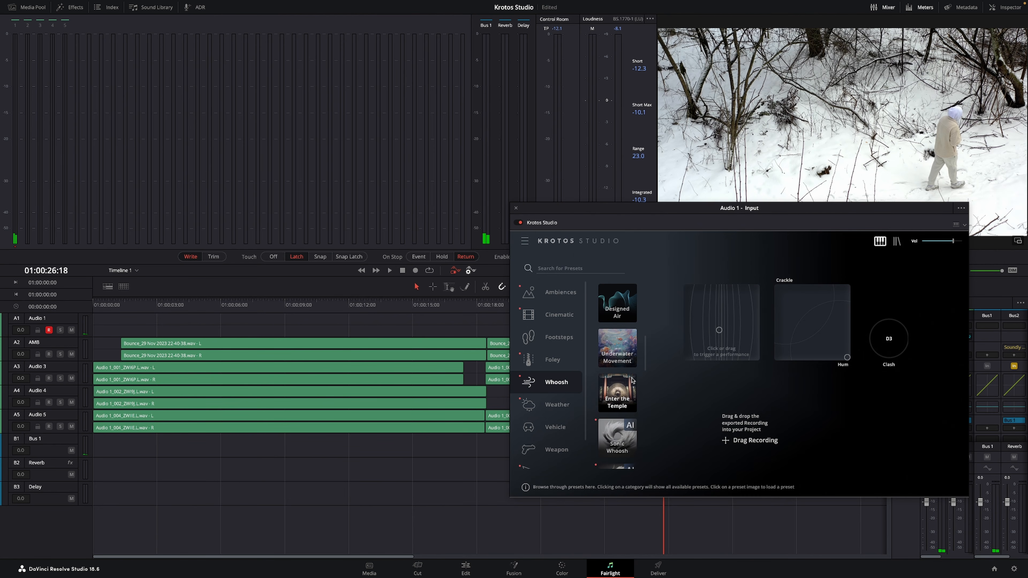
{"action": "left_click", "coordinate": [563, 401]}
{"action": "scroll", "coordinate": [618, 386], "scroll_direction": "down", "scroll_amount": 3}
{"action": "scroll", "coordinate": [618, 387], "scroll_direction": "up", "scroll_amount": 1}
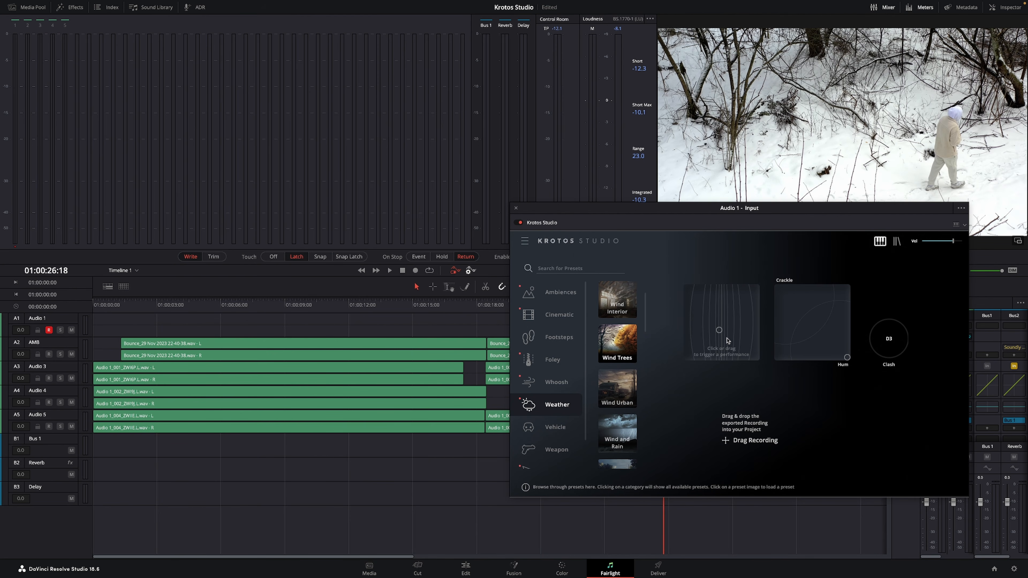
- Load the Wind Trees preset and perform it by moving its pad point from Leaves to the Base corner
{"action": "left_click_drag", "start_coordinate": [728, 341], "coordinate": [722, 327]}
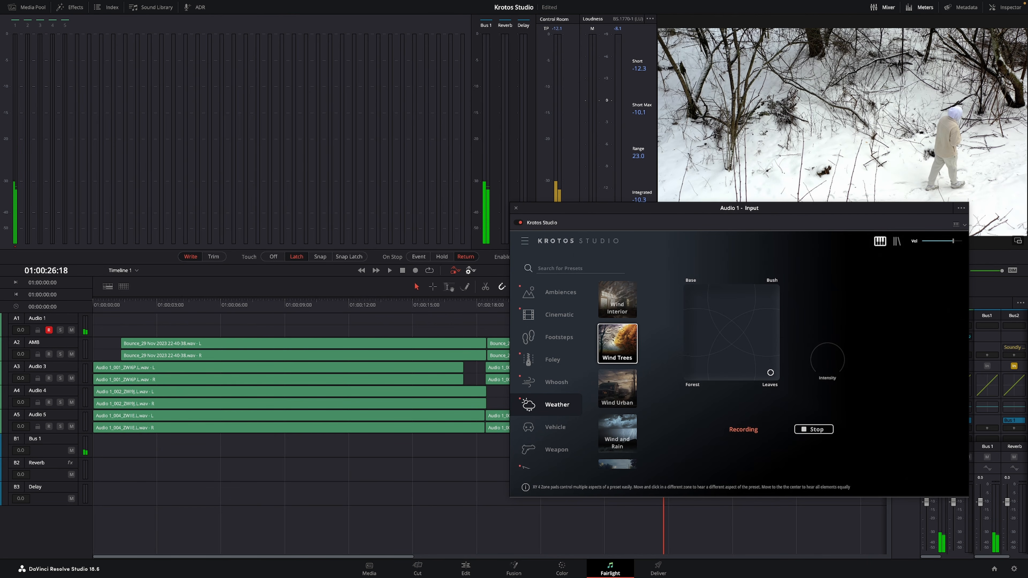
{"action": "left_click_drag", "start_coordinate": [769, 363], "coordinate": [768, 343]}
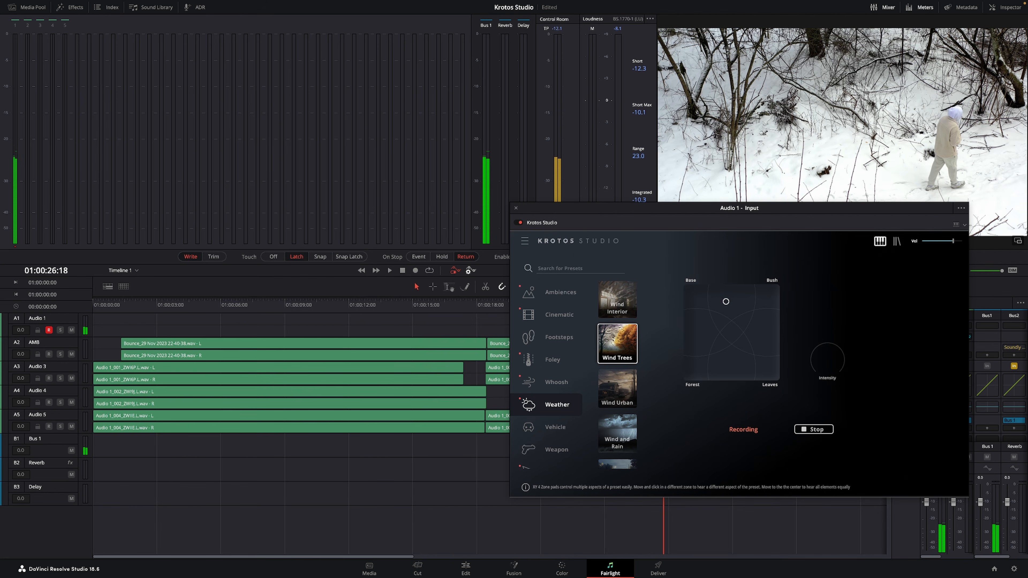
{"action": "left_click_drag", "start_coordinate": [692, 291], "coordinate": [692, 292]}
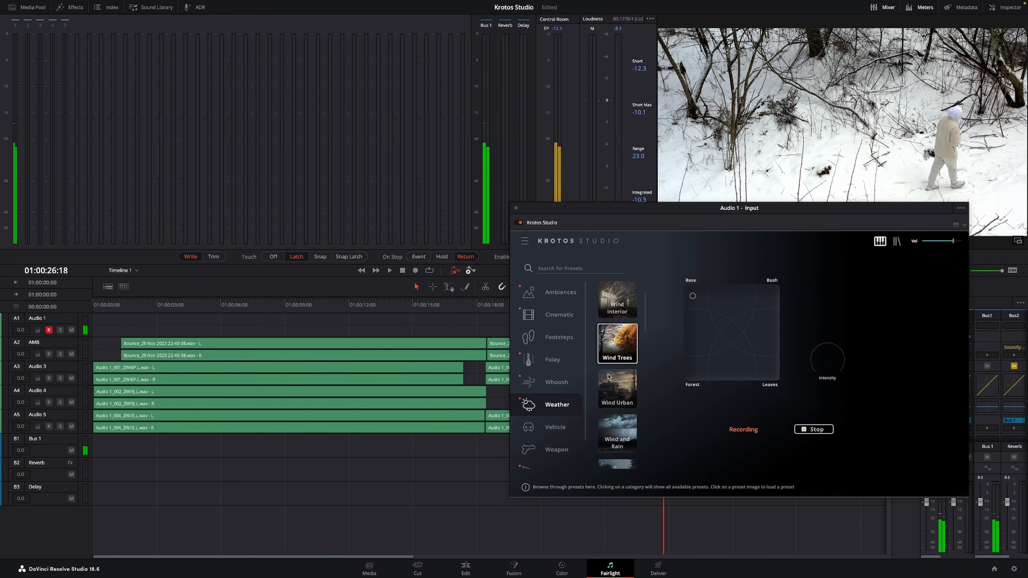
- Load the Vehicle Interior preset from the Vehicle category and perform an acceleration from Slow to Fast
{"action": "scroll", "coordinate": [572, 415], "scroll_direction": "down", "scroll_amount": 1}
{"action": "left_click", "coordinate": [551, 423]}
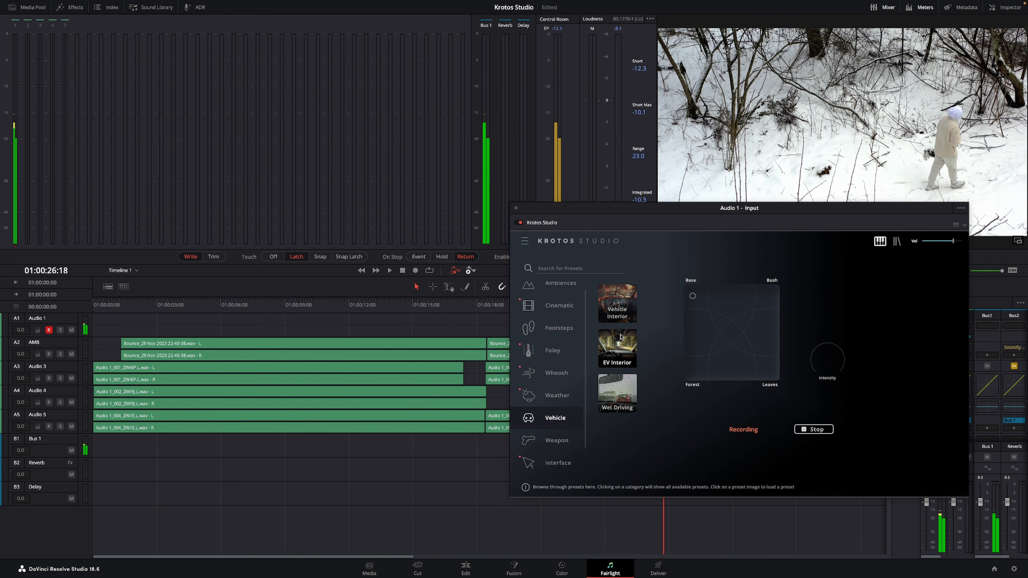
{"action": "left_click", "coordinate": [615, 311]}
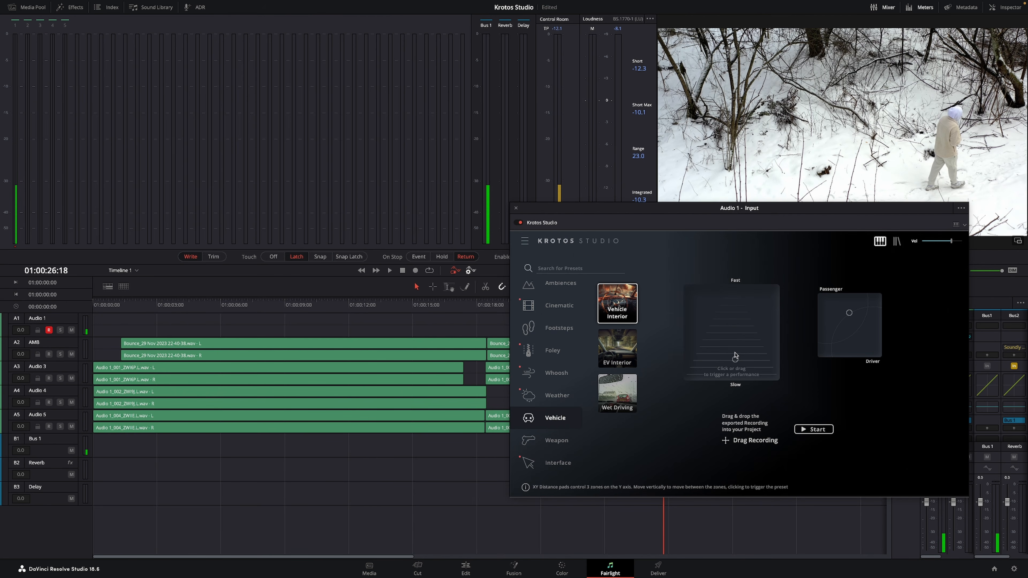
{"action": "left_click", "coordinate": [741, 369]}
{"action": "left_click_drag", "start_coordinate": [736, 355], "coordinate": [731, 330]}
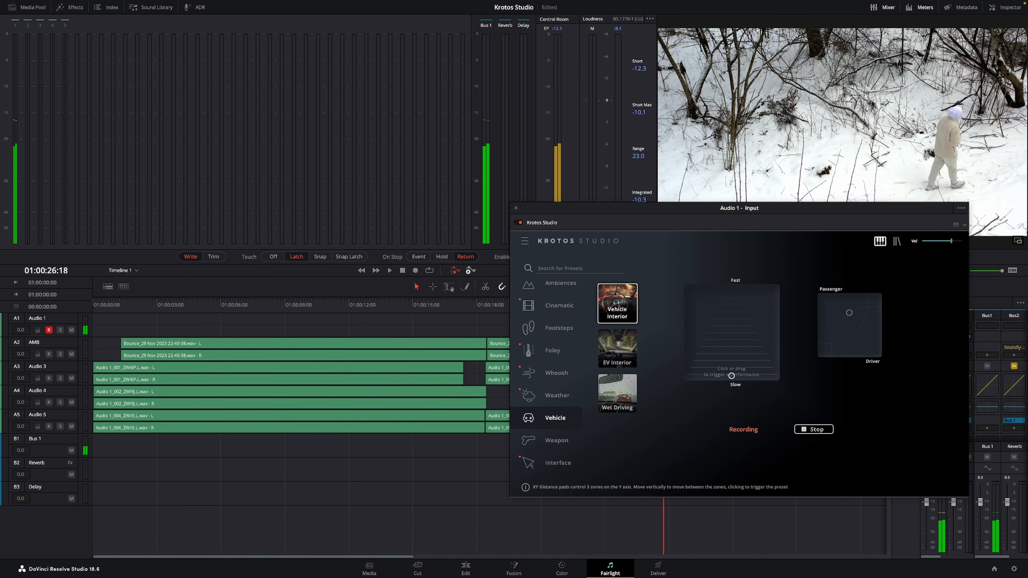
{"action": "left_click_drag", "start_coordinate": [732, 331], "coordinate": [732, 298]}
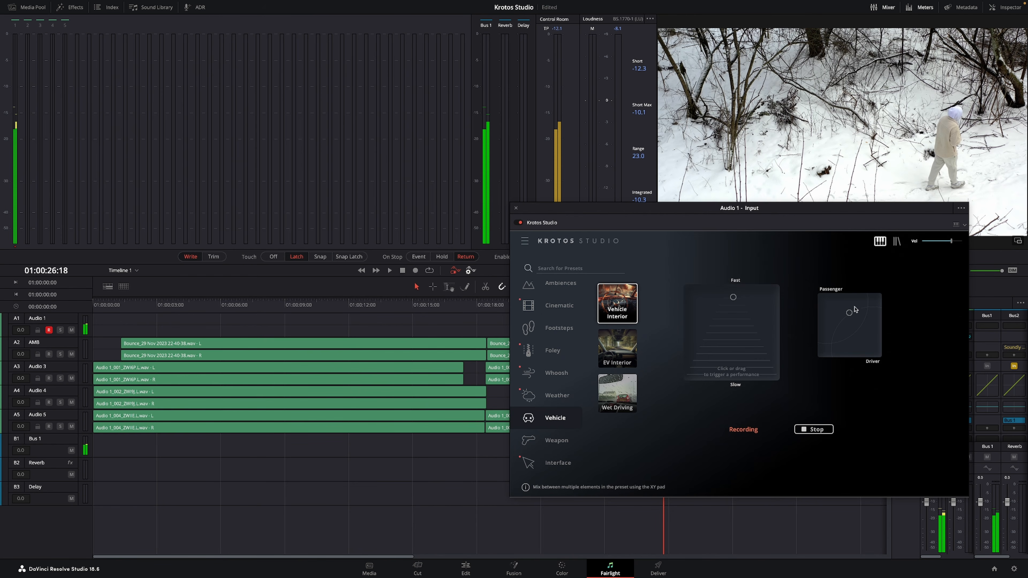
- Blend the Vehicle Interior's second pad fully to Driver and back fully to Passenger, and stop the performance
{"action": "left_click_drag", "start_coordinate": [852, 315], "coordinate": [871, 349]}
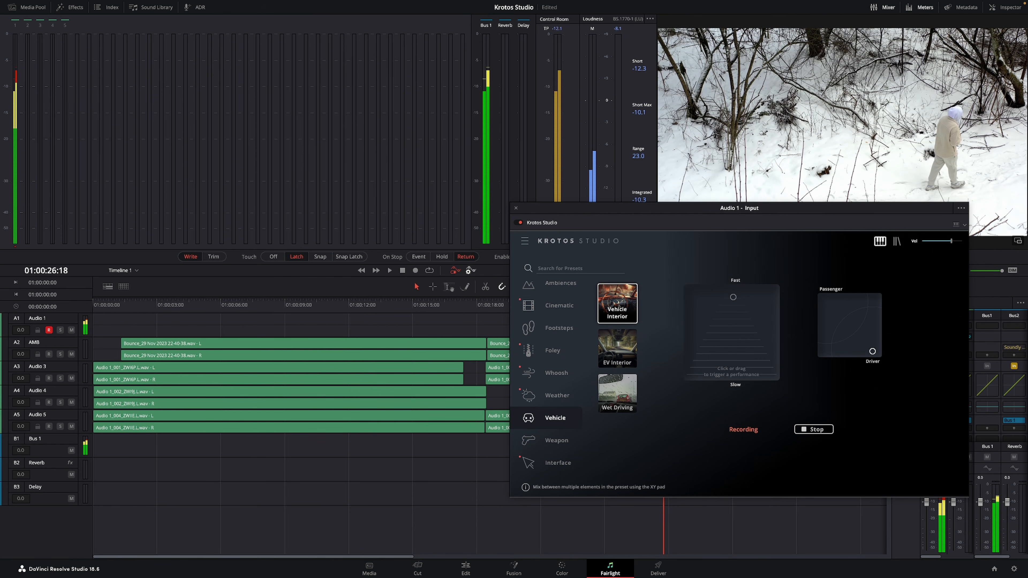
{"action": "left_click", "coordinate": [821, 298]}
{"action": "left_click", "coordinate": [813, 429]}
- Browse the presets in the Weapon category
{"action": "scroll", "coordinate": [529, 415], "scroll_direction": "down", "scroll_amount": 1}
{"action": "left_click", "coordinate": [554, 430]}
{"action": "scroll", "coordinate": [627, 364], "scroll_direction": "down", "scroll_amount": 1}
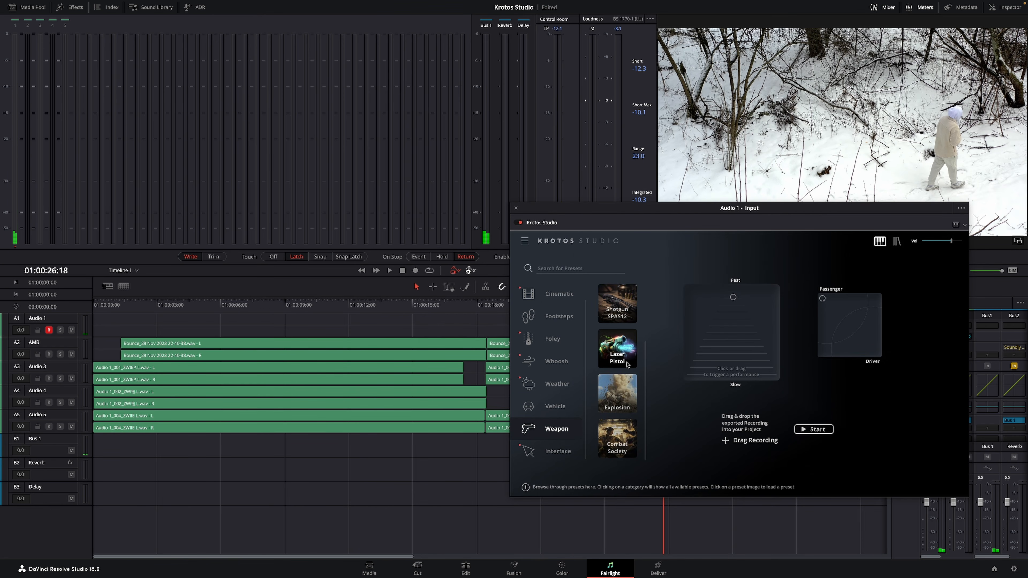
{"action": "scroll", "coordinate": [627, 365], "scroll_direction": "up", "scroll_amount": 2}
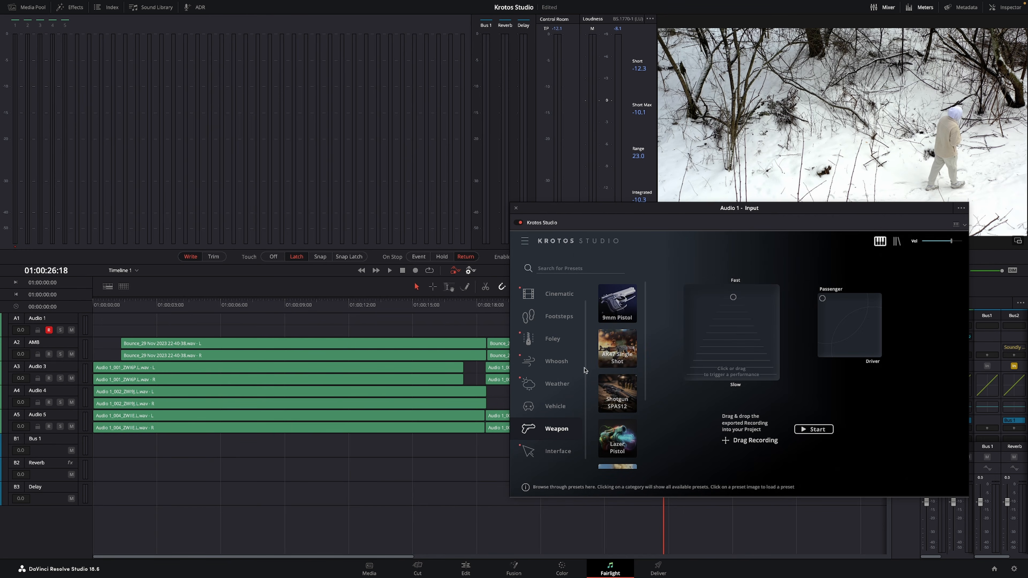
- Load the Modern UI preset from the Interface category, trigger its positive notification, negative notification and Interact sounds, and close the plugin window
{"action": "left_click", "coordinate": [567, 450]}
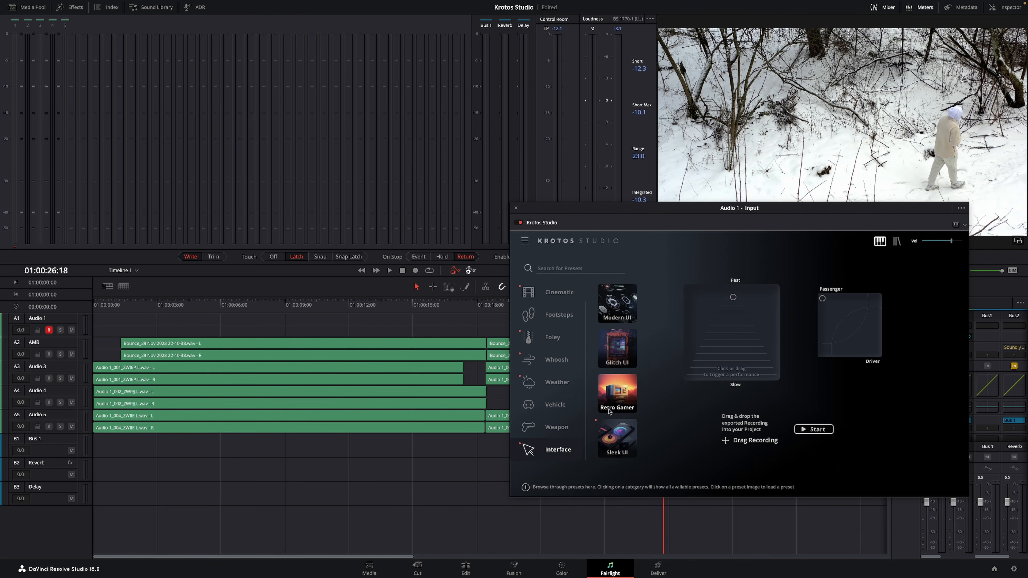
{"action": "left_click", "coordinate": [626, 311]}
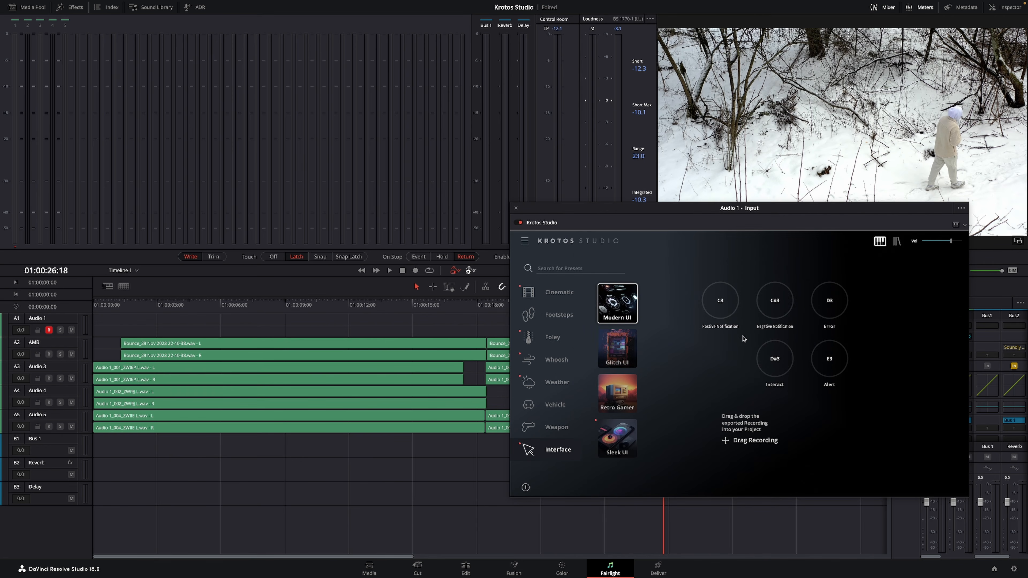
{"action": "left_click", "coordinate": [720, 300]}
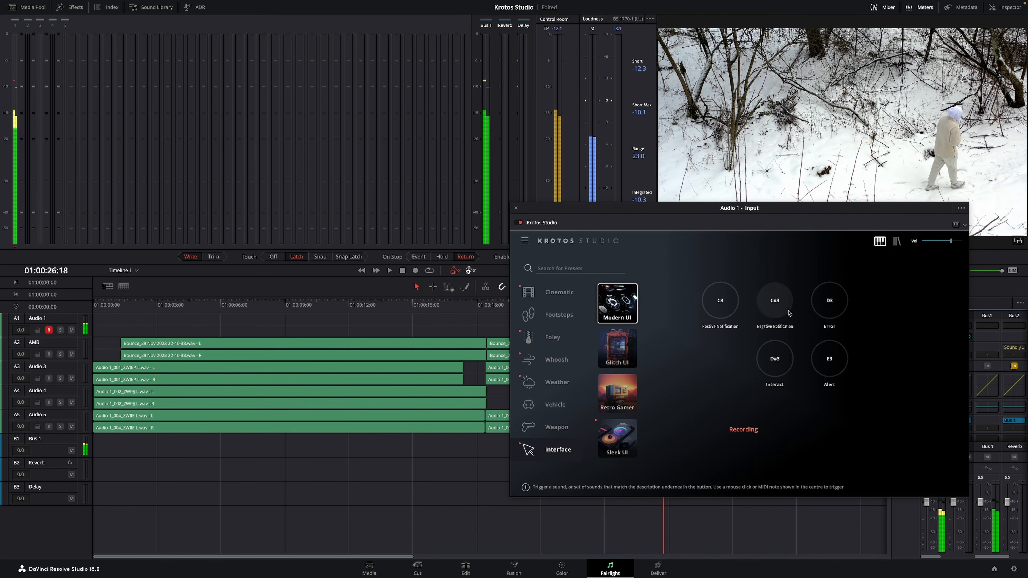
{"action": "left_click", "coordinate": [777, 314]}
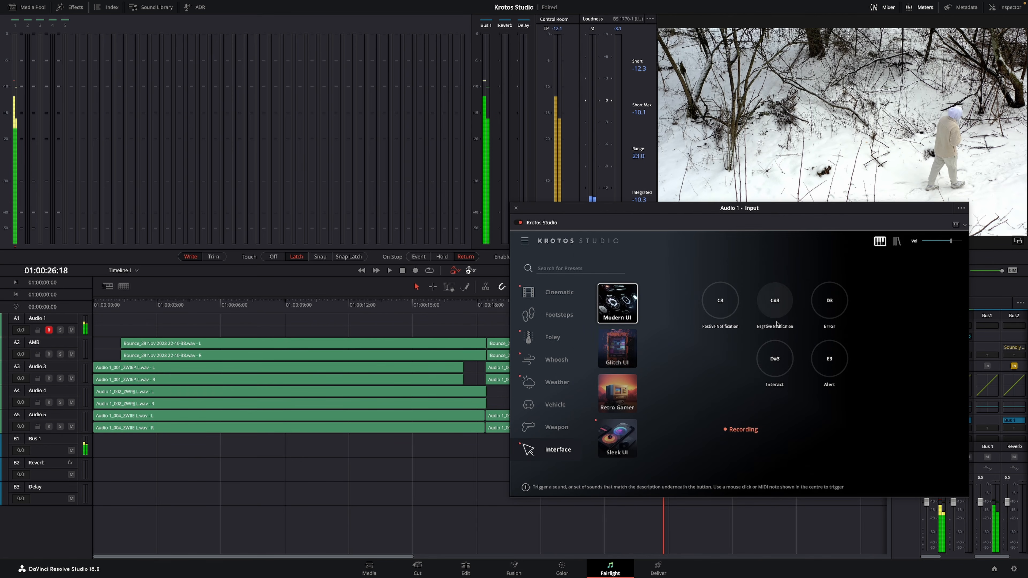
{"action": "left_click", "coordinate": [779, 361]}
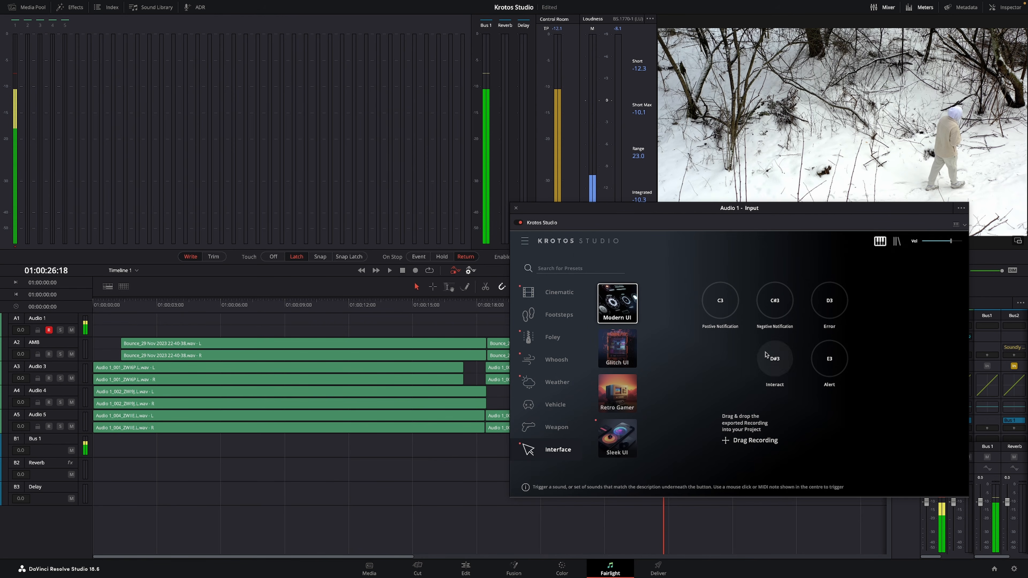
{"action": "scroll", "coordinate": [559, 442], "scroll_direction": "up", "scroll_amount": 1}
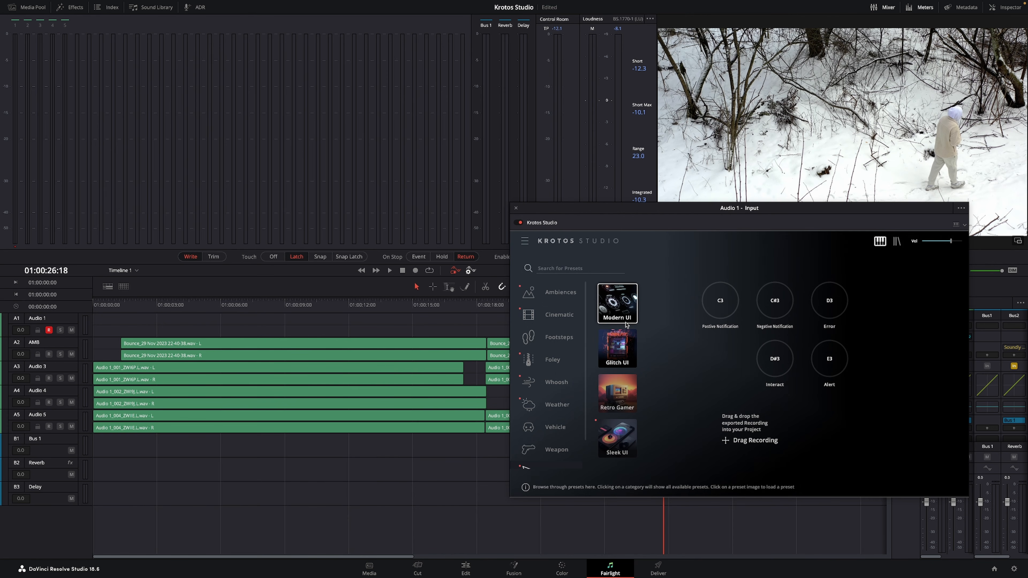
{"action": "left_click", "coordinate": [516, 209]}
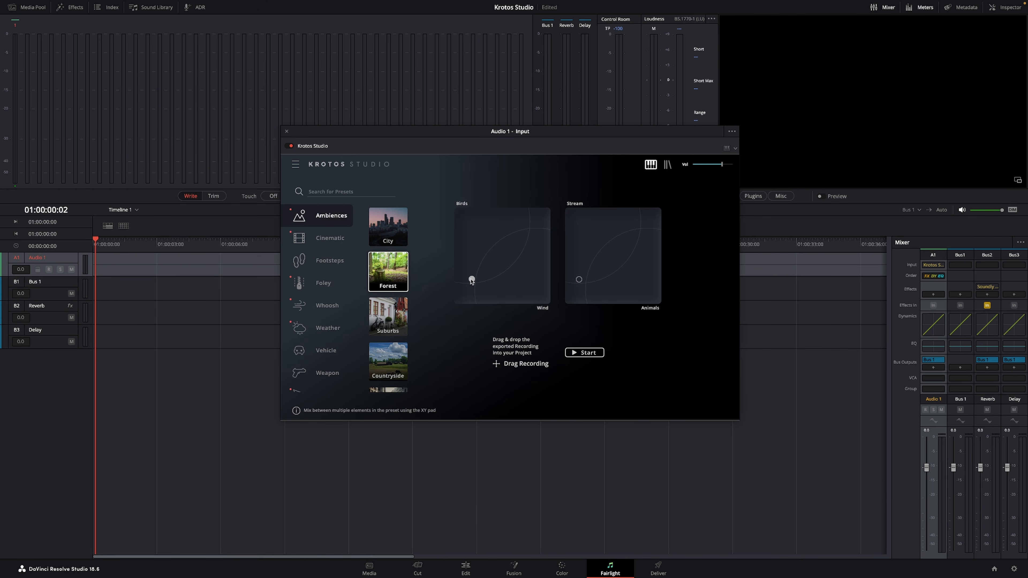
- Return the playhead to the timeline start and try out the Forest ambience, placing its first pad's point about midway between Birds and Wind
{"action": "left_click", "coordinate": [94, 243]}
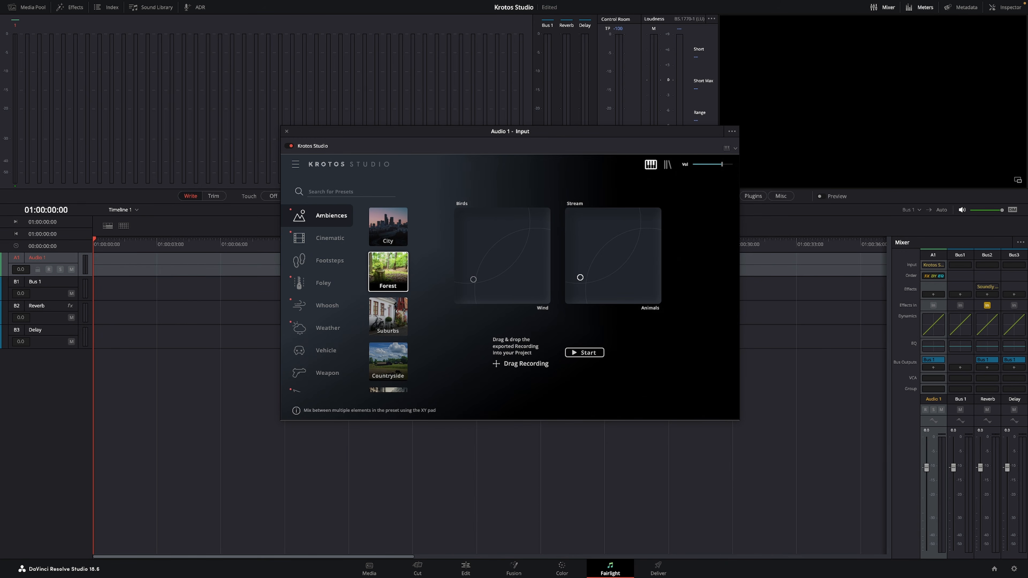
{"action": "left_click", "coordinate": [584, 352]}
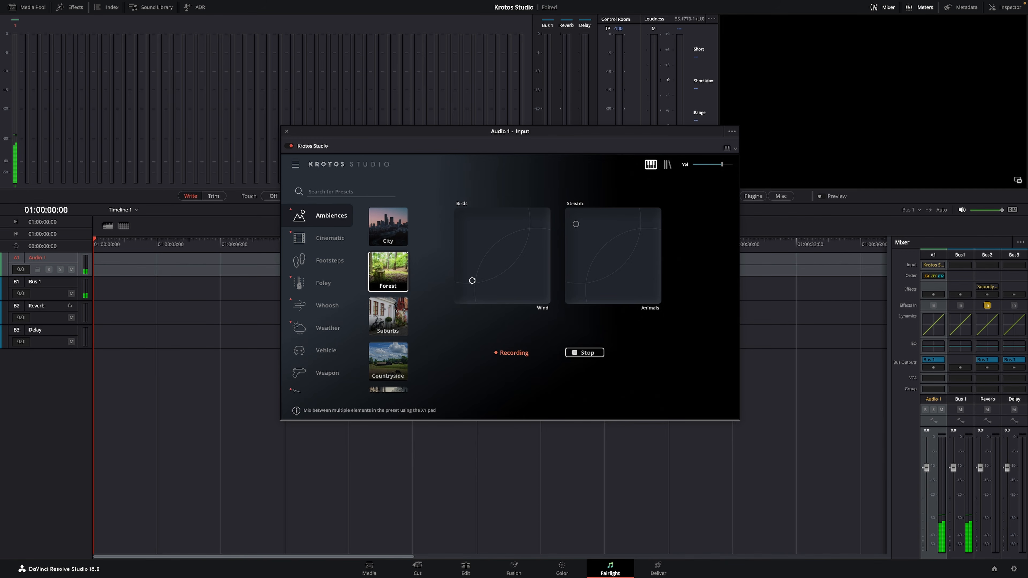
{"action": "left_click_drag", "start_coordinate": [531, 226], "coordinate": [525, 243]}
{"action": "left_click", "coordinate": [575, 351]}
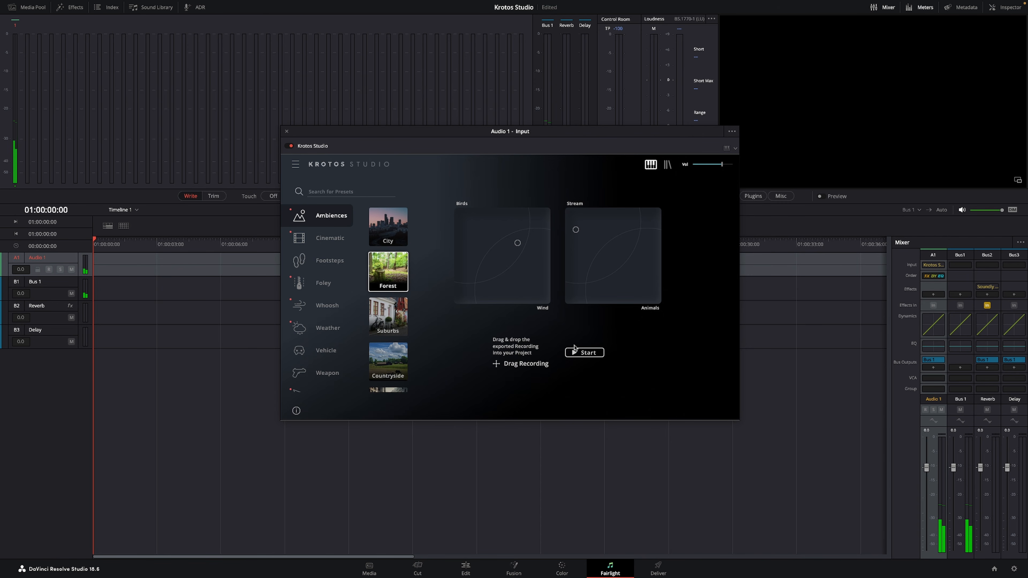
- Perform the Forest ambience over the bridge clip, moving the second pad's point away from Stream, and check the bounced take on the timeline
{"action": "left_click", "coordinate": [585, 353]}
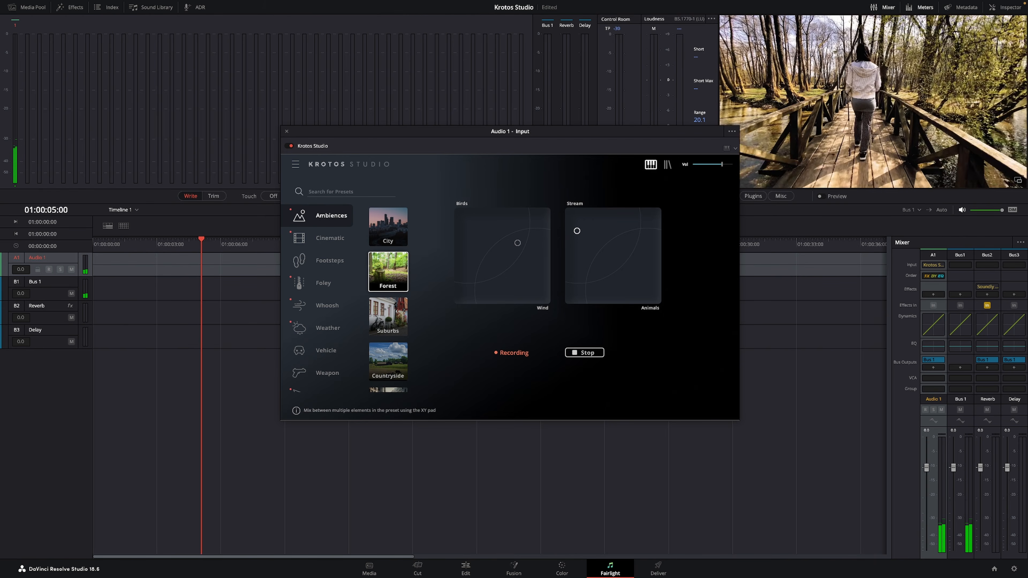
{"action": "left_click_drag", "start_coordinate": [577, 231], "coordinate": [573, 288]}
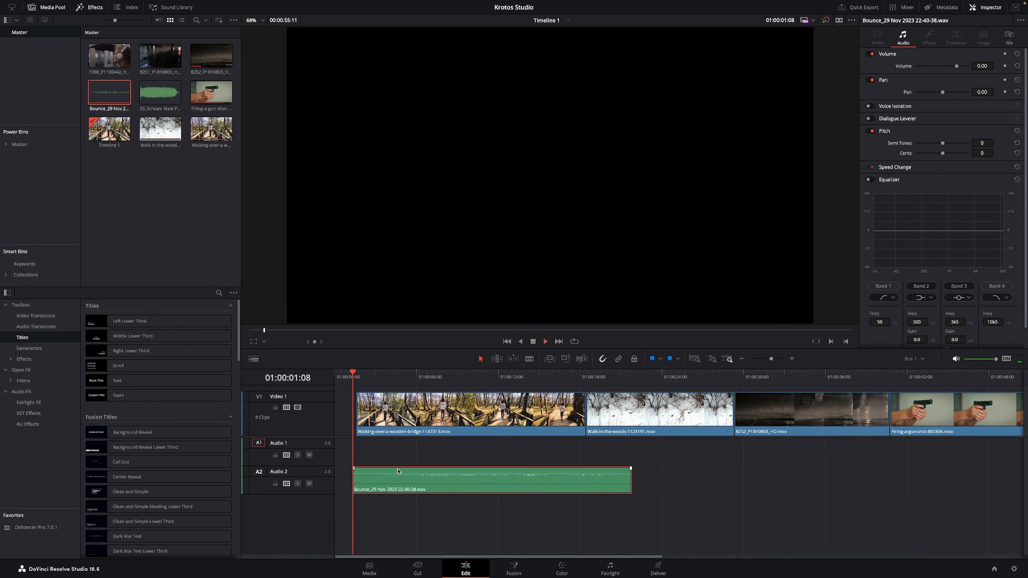
{"action": "key", "text": "space"}
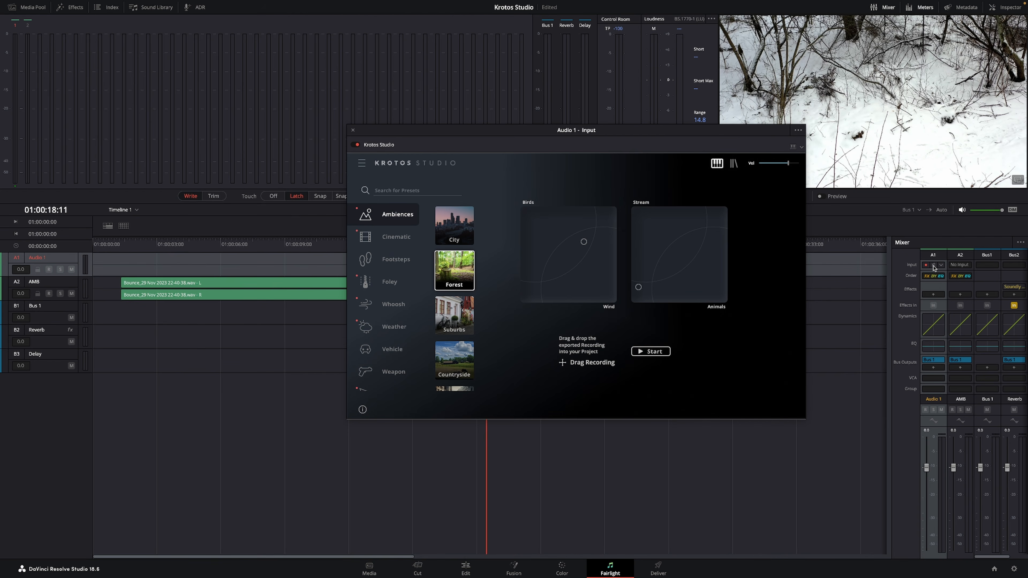
- Load the Wind Cold 2 preset from the Weather category and perform it at low intensity over the snowy woods clip
{"action": "left_click_drag", "start_coordinate": [427, 130], "coordinate": [423, 131]}
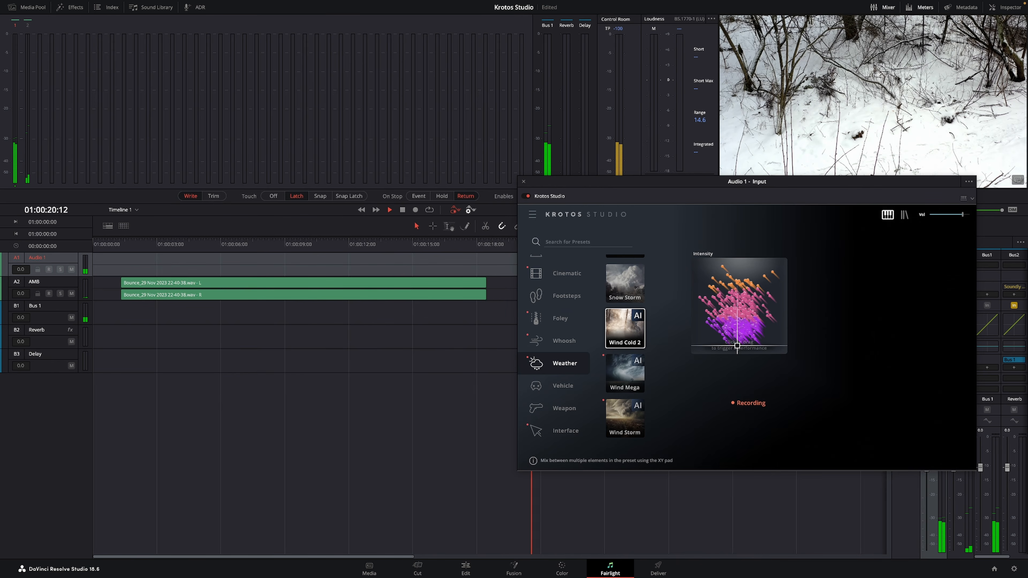
{"action": "left_click_drag", "start_coordinate": [737, 346], "coordinate": [742, 347]}
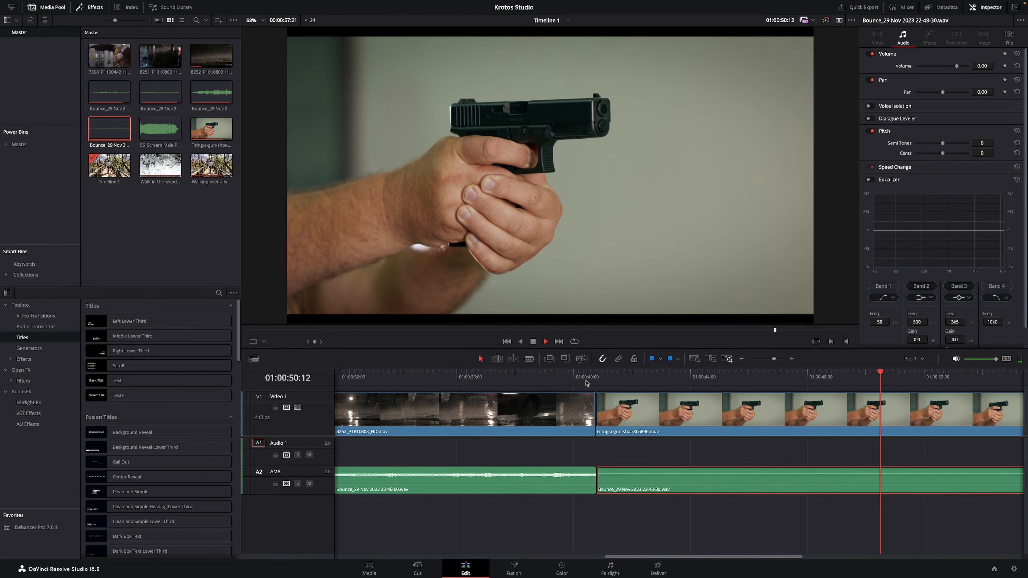
- Stop playback, return the playhead to the start of the wooden bridge clip, and switch to the Fairlight page
{"action": "key", "text": "space"}
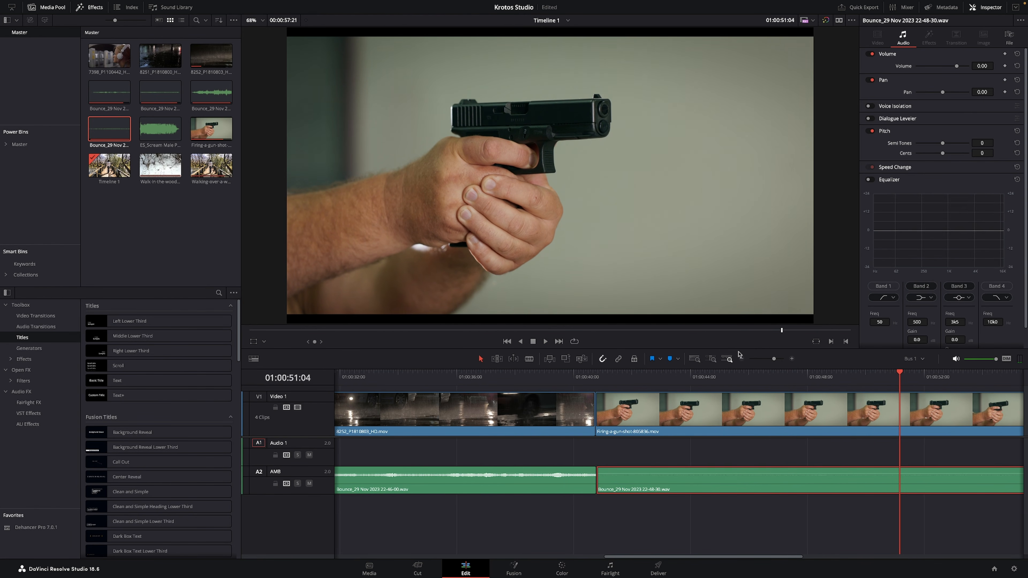
{"action": "left_click", "coordinate": [769, 358]}
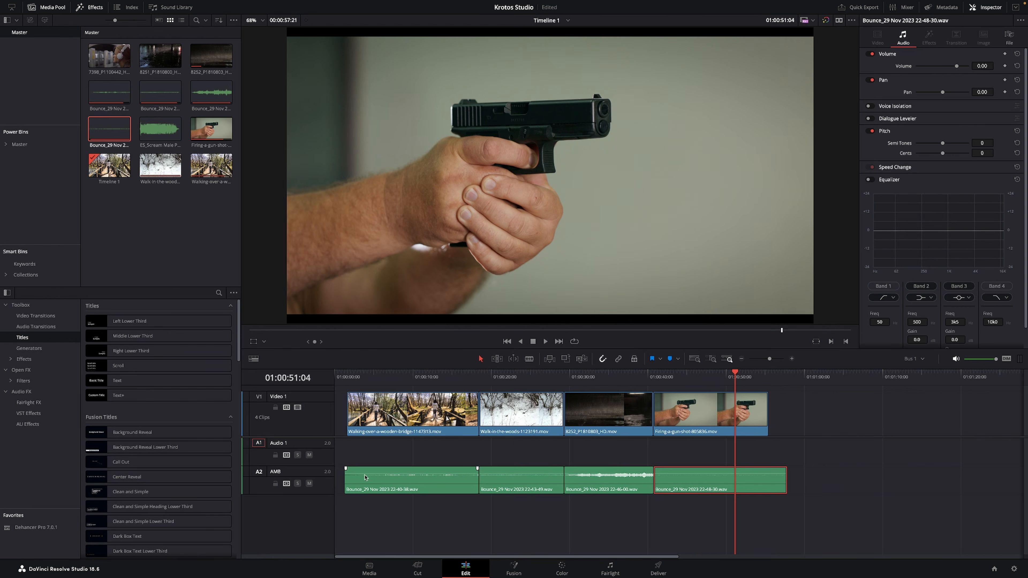
{"action": "left_click", "coordinate": [347, 381]}
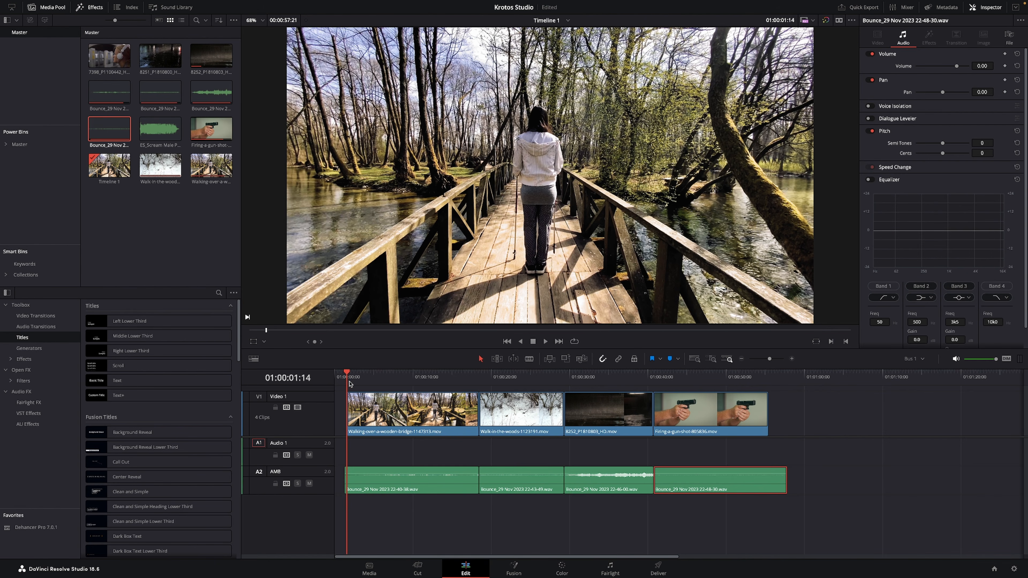
{"action": "key", "text": "shift+7"}
- Record Boots Indoor footsteps on Audio 1 in time with the walker on the bridge, alternating hits between Solid Wood and Hollow Wood
{"action": "key", "text": "space"}
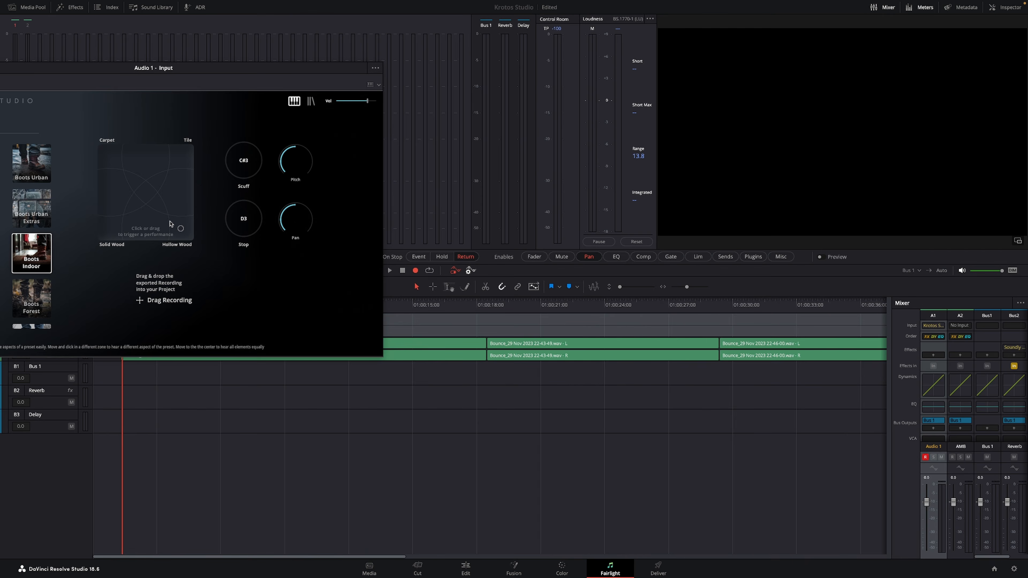
{"action": "left_click", "coordinate": [156, 222]}
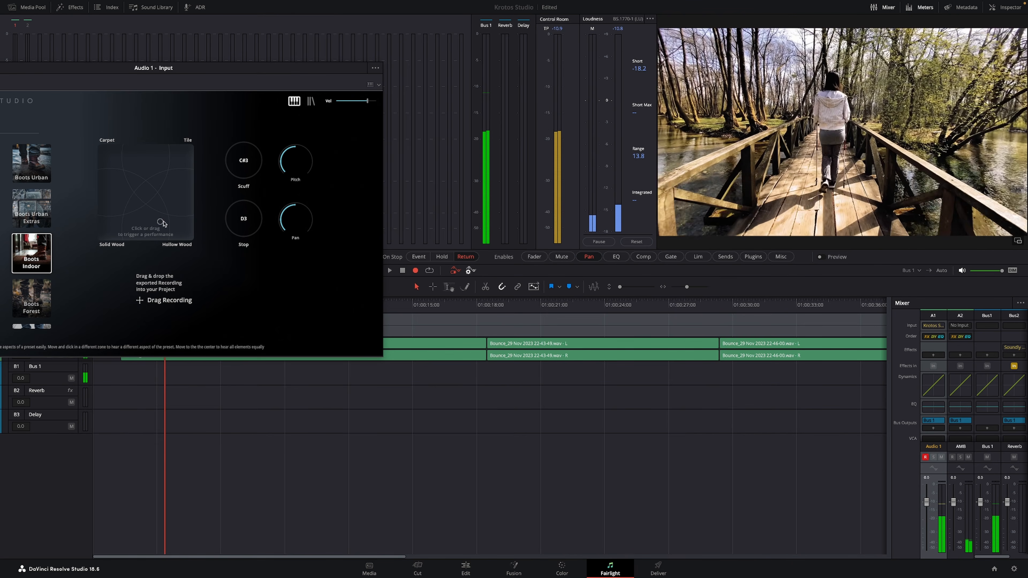
{"action": "left_click", "coordinate": [155, 223]}
{"action": "left_click", "coordinate": [156, 222]}
{"action": "left_click", "coordinate": [154, 223]}
{"action": "left_click", "coordinate": [154, 223]}
{"action": "left_click", "coordinate": [164, 221]}
{"action": "left_click", "coordinate": [150, 222]}
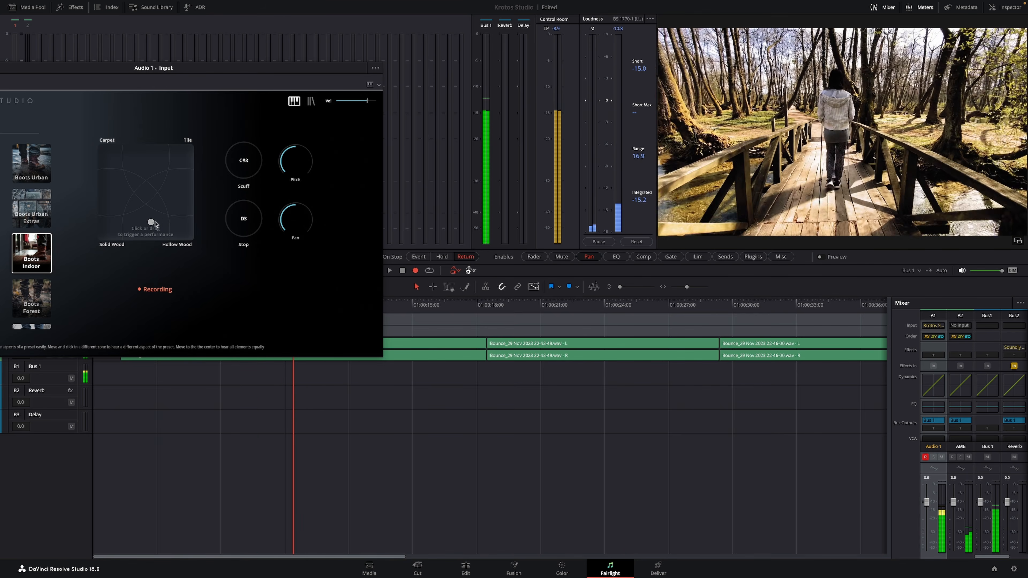
{"action": "left_click", "coordinate": [162, 222]}
{"action": "left_click", "coordinate": [150, 221]}
{"action": "left_click", "coordinate": [158, 222]}
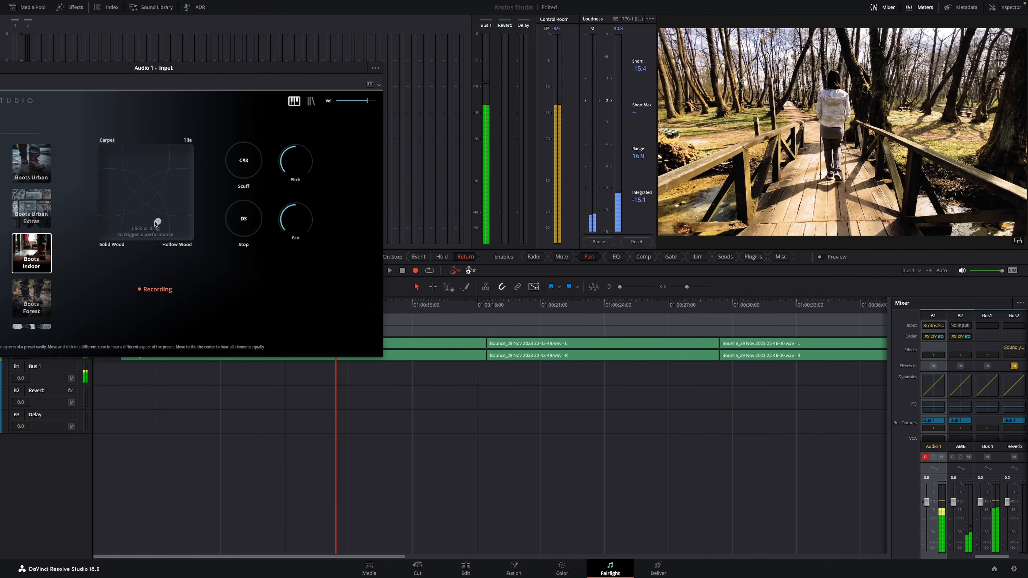
{"action": "left_click", "coordinate": [146, 222]}
{"action": "left_click", "coordinate": [155, 221]}
{"action": "left_click", "coordinate": [144, 221]}
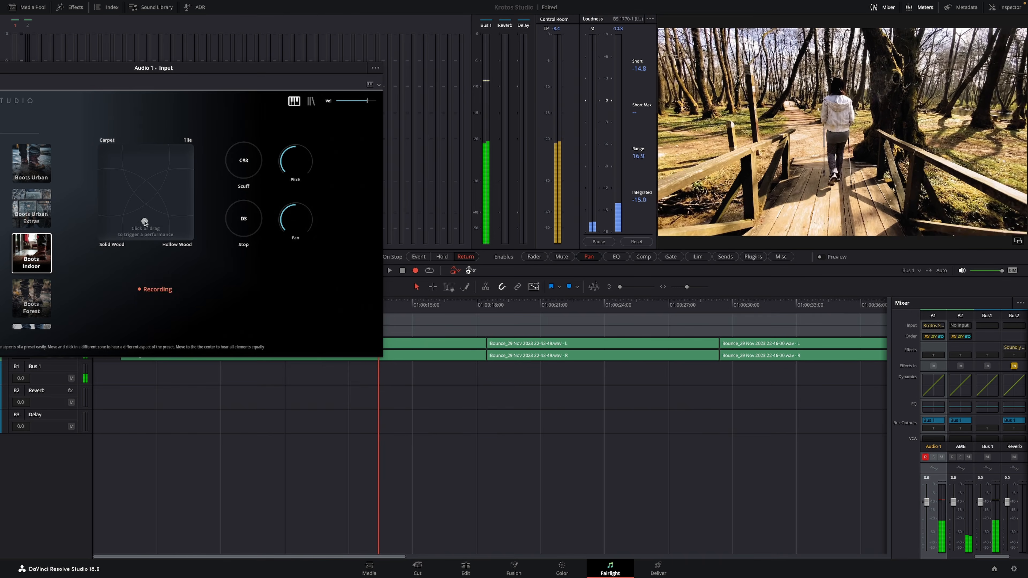
{"action": "left_click", "coordinate": [151, 221]}
{"action": "left_click", "coordinate": [142, 214]}
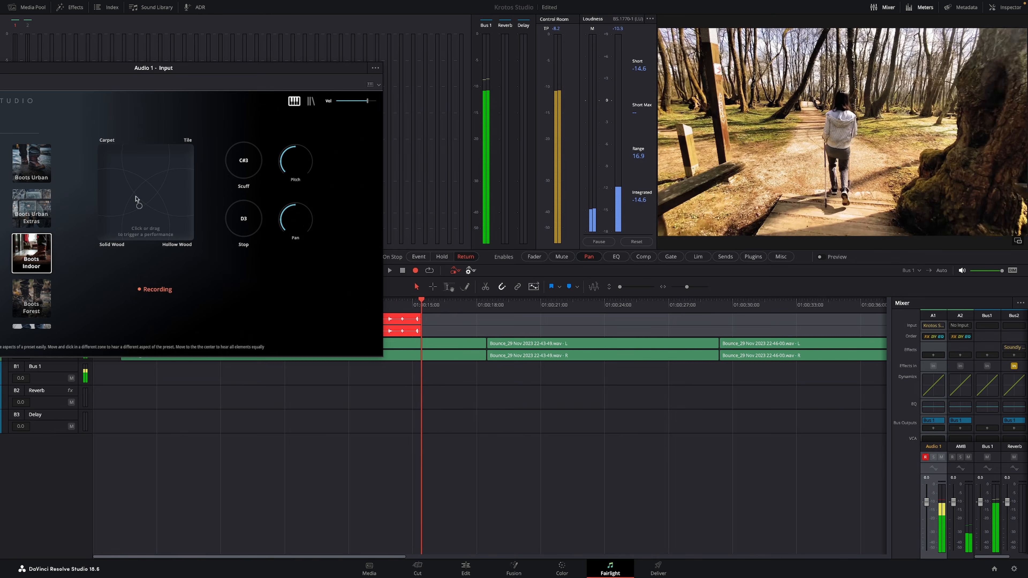
{"action": "left_click", "coordinate": [139, 208]}
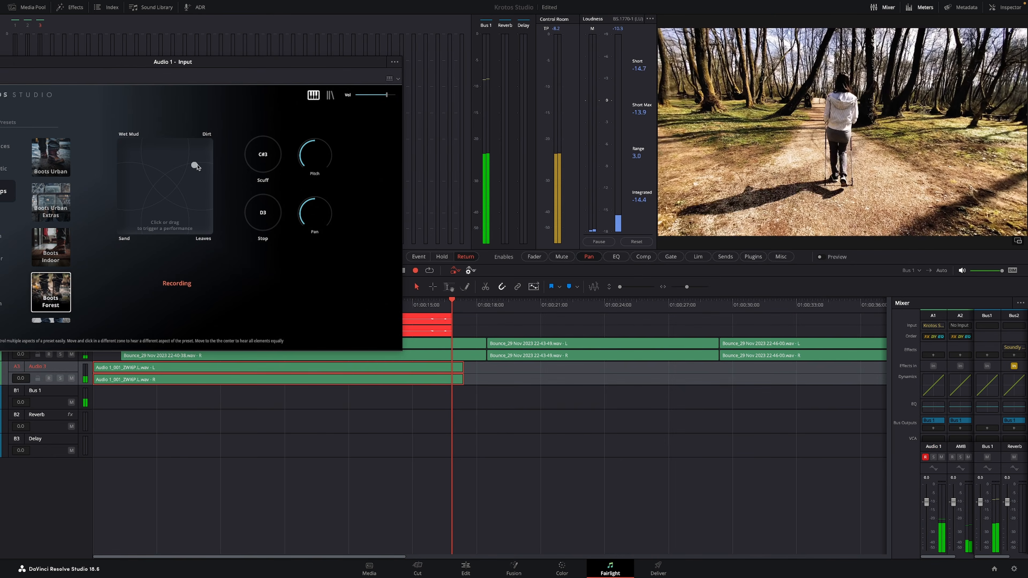
- Finish recording Boots Forest footsteps for the forest path on Audio 1, triggering the hits near Dirt, and stop the recording
{"action": "left_click", "coordinate": [199, 165]}
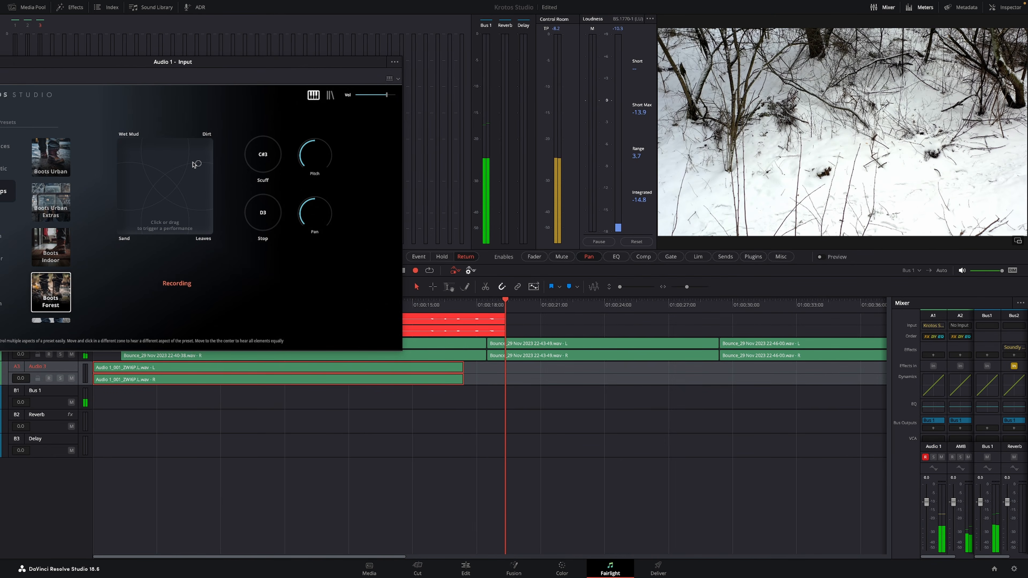
{"action": "key", "text": "space"}
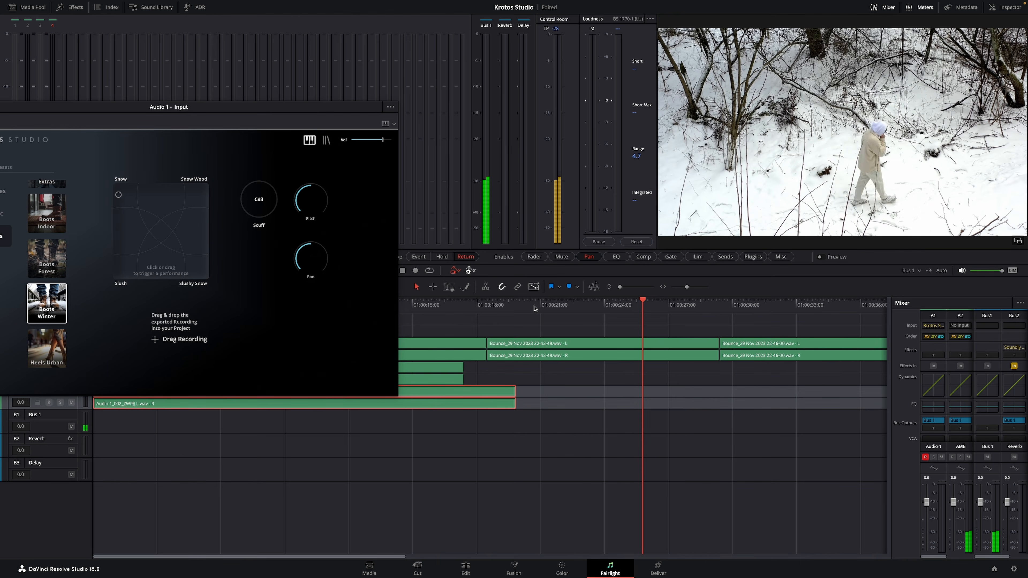
- Record Boots Winter footsteps on Audio 1 in time with the snowy woods walker, starting just before the clip and alternating hits near Snow
{"action": "left_click", "coordinate": [465, 306]}
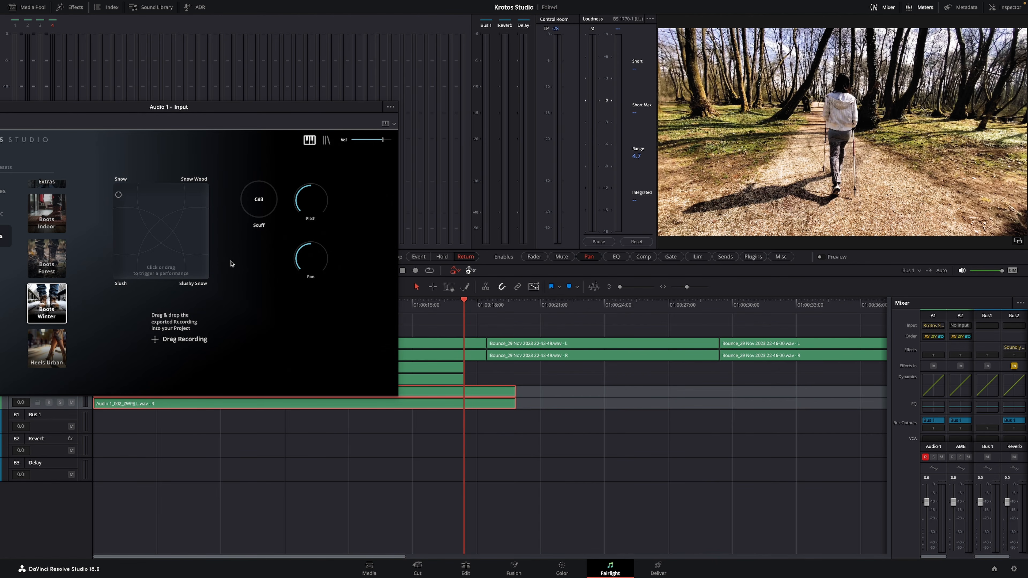
{"action": "left_click", "coordinate": [131, 193]}
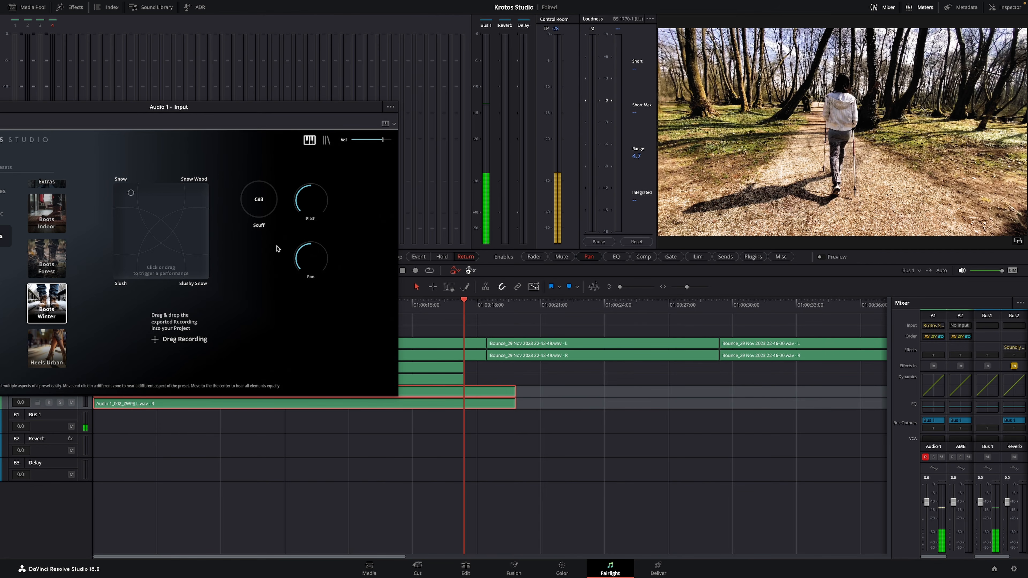
{"action": "left_click", "coordinate": [415, 271]}
{"action": "left_click", "coordinate": [133, 195]}
{"action": "left_click", "coordinate": [124, 196]}
{"action": "left_click", "coordinate": [129, 196]}
{"action": "left_click", "coordinate": [124, 196]}
{"action": "left_click", "coordinate": [133, 196]}
{"action": "left_click", "coordinate": [124, 196]}
{"action": "left_click", "coordinate": [133, 196]}
{"action": "left_click", "coordinate": [124, 196]}
{"action": "left_click", "coordinate": [132, 197]}
{"action": "left_click", "coordinate": [124, 198]}
{"action": "left_click", "coordinate": [142, 198]}
{"action": "left_click", "coordinate": [125, 197]}
{"action": "left_click", "coordinate": [141, 197]}
{"action": "left_click", "coordinate": [126, 197]}
{"action": "left_click", "coordinate": [142, 198]}
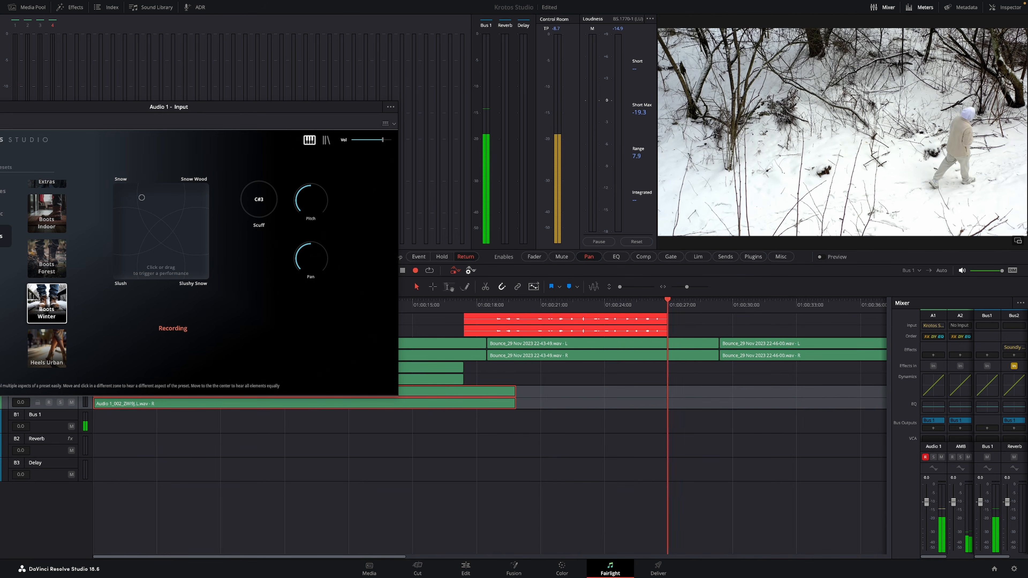
{"action": "left_click", "coordinate": [128, 197]}
{"action": "left_click", "coordinate": [143, 197]}
{"action": "left_click", "coordinate": [130, 198]}
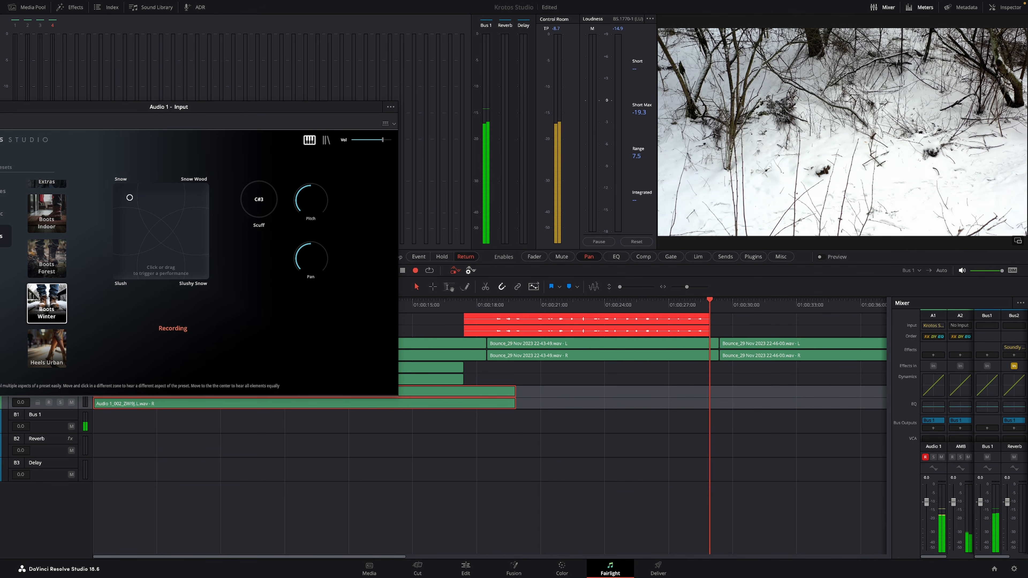
{"action": "left_click", "coordinate": [140, 198]}
{"action": "key", "text": "space"}
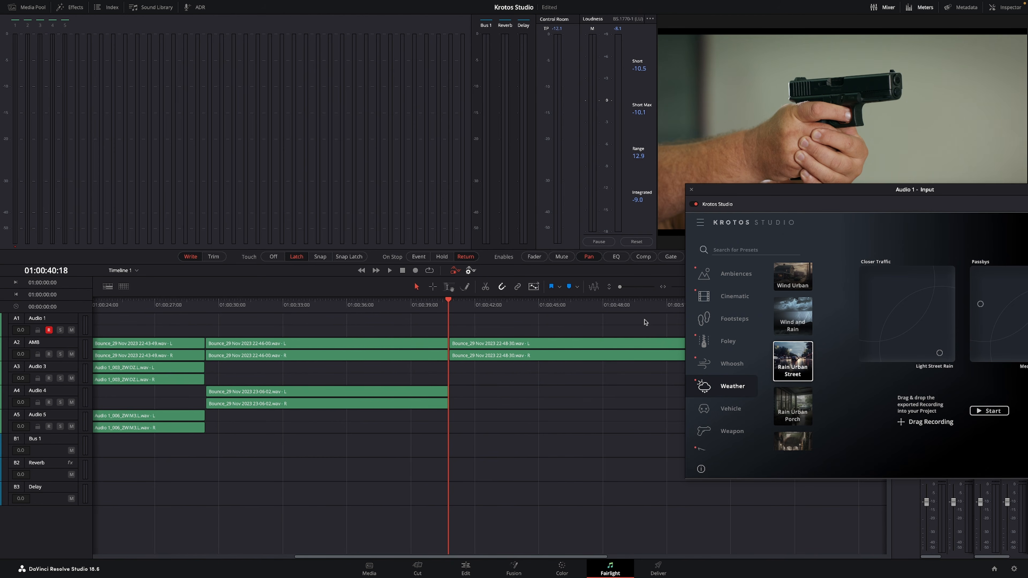
- Bring the plugin window fully into view and load the 9mm Pistol preset from the Weapon category
{"action": "scroll", "coordinate": [649, 322], "scroll_direction": "right", "scroll_amount": 3}
{"action": "left_click_drag", "start_coordinate": [780, 197], "coordinate": [605, 216]}
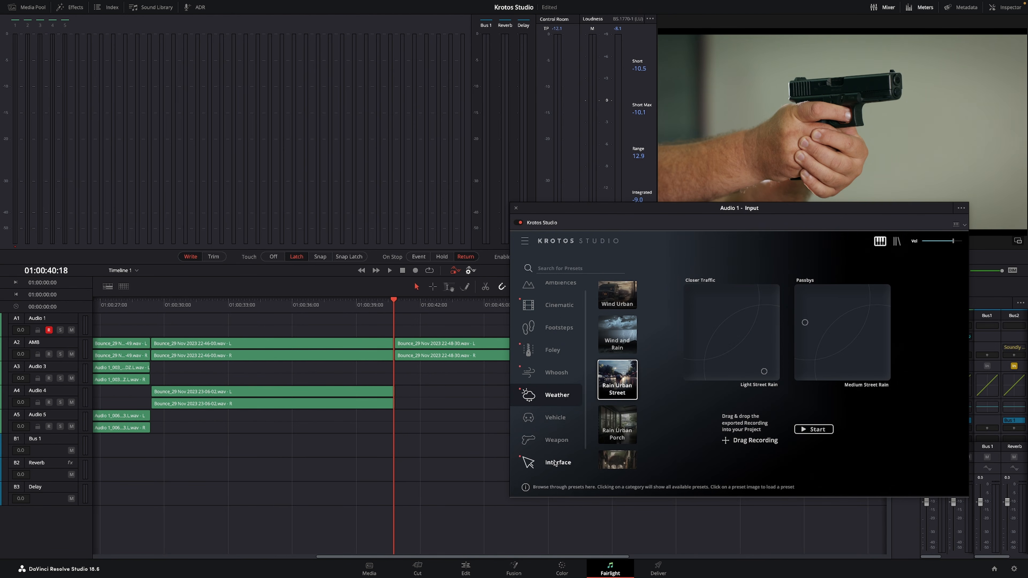
{"action": "left_click", "coordinate": [556, 443]}
{"action": "scroll", "coordinate": [634, 317], "scroll_direction": "up", "scroll_amount": 3}
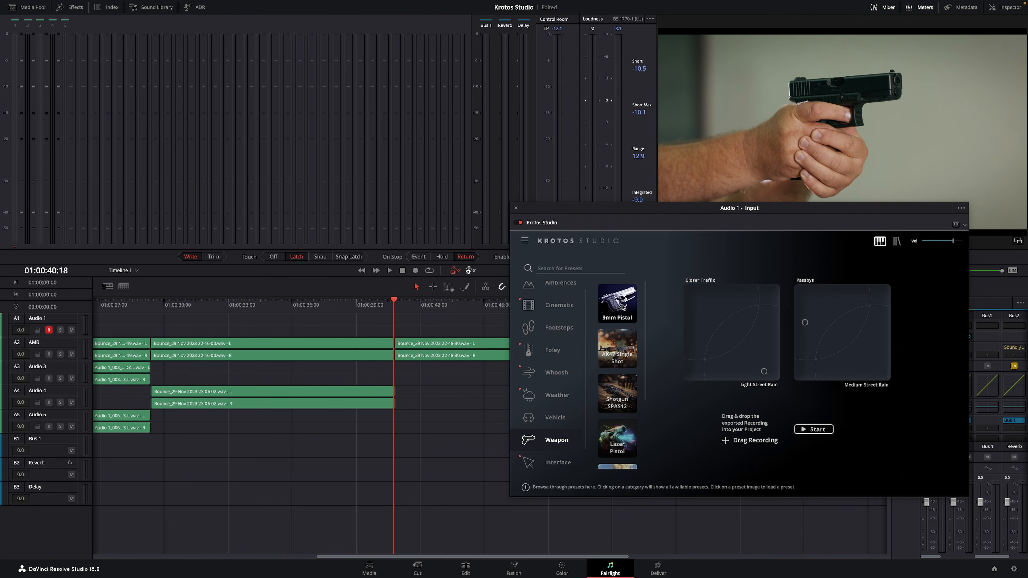
{"action": "left_click", "coordinate": [621, 308]}
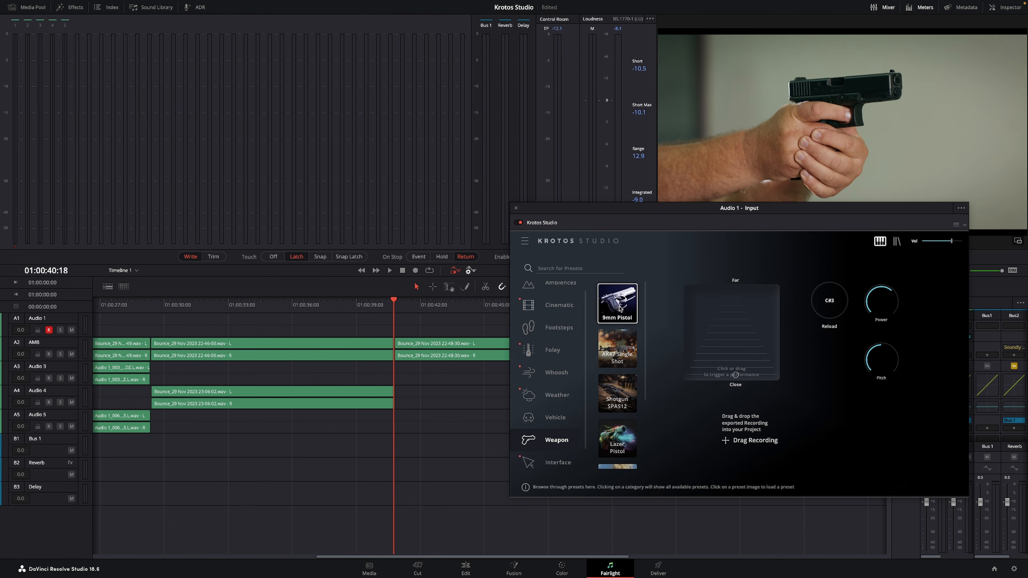
- Audition 9mm Pistol shots at increasing distance from Close to Far, including far shots at both sides of the pad
{"action": "left_click", "coordinate": [733, 369]}
{"action": "left_click", "coordinate": [732, 341]}
{"action": "left_click", "coordinate": [731, 320]}
{"action": "left_click", "coordinate": [723, 298]}
{"action": "left_click", "coordinate": [732, 292]}
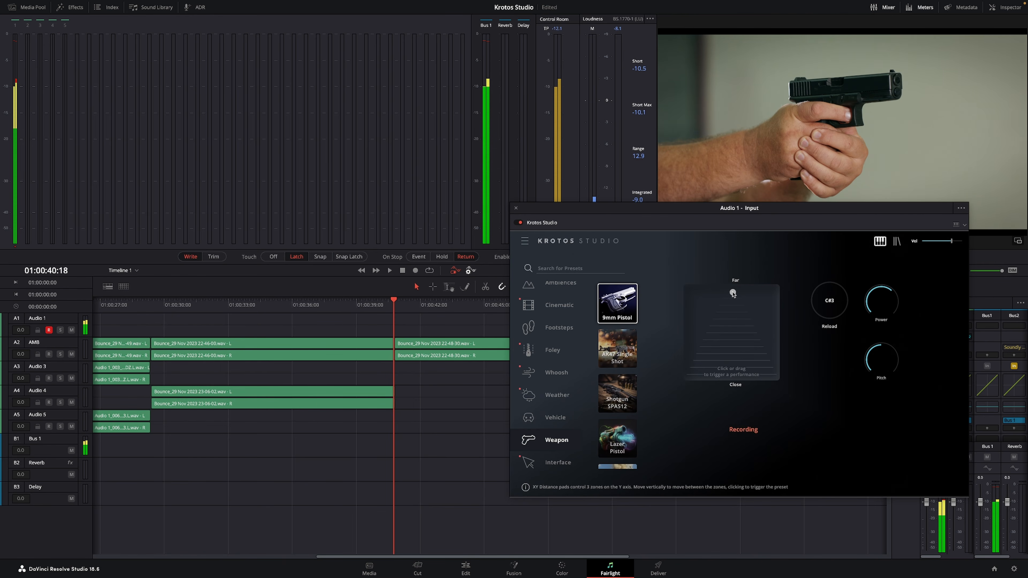
{"action": "left_click", "coordinate": [765, 292]}
{"action": "left_click", "coordinate": [775, 297]}
{"action": "left_click", "coordinate": [694, 296]}
{"action": "left_click", "coordinate": [695, 296]}
{"action": "left_click", "coordinate": [764, 305]}
- Fire repeated 9mm Pistol shots at the Close end of the distance pad
{"action": "left_click", "coordinate": [744, 371]}
{"action": "left_click", "coordinate": [736, 374]}
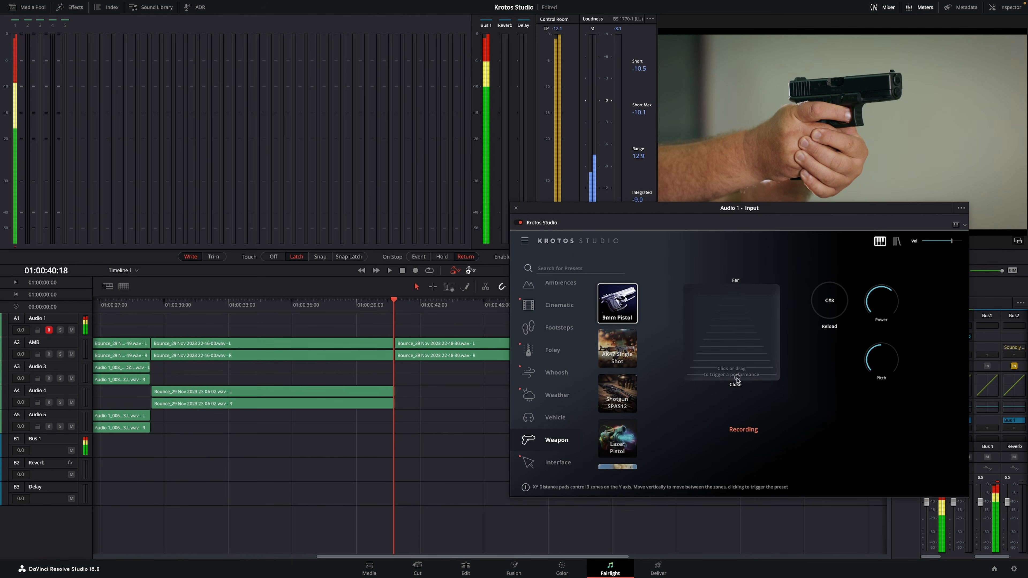
{"action": "left_click", "coordinate": [734, 374]}
{"action": "left_click", "coordinate": [735, 374]}
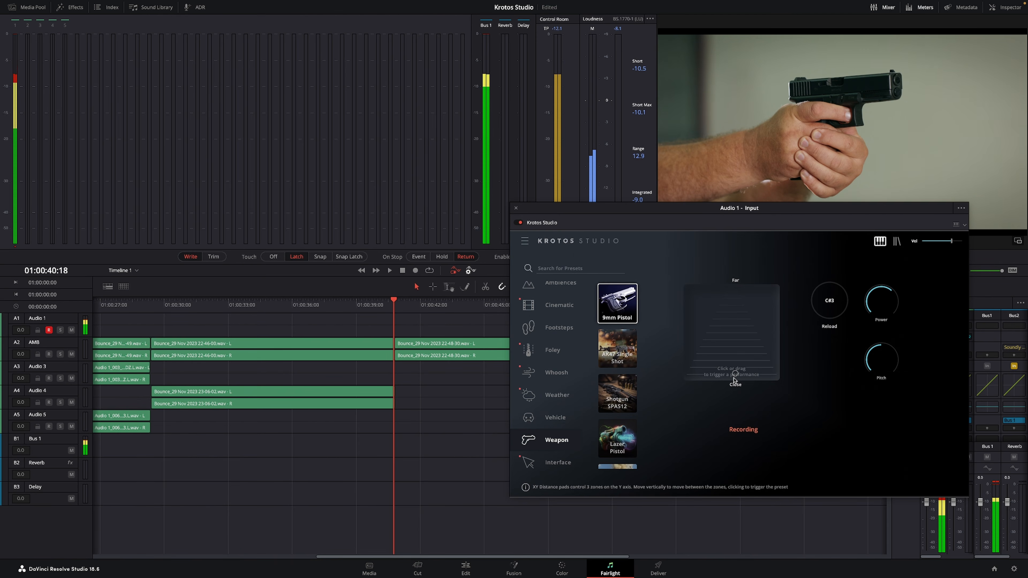
{"action": "left_click", "coordinate": [734, 377]}
{"action": "left_click", "coordinate": [734, 378]}
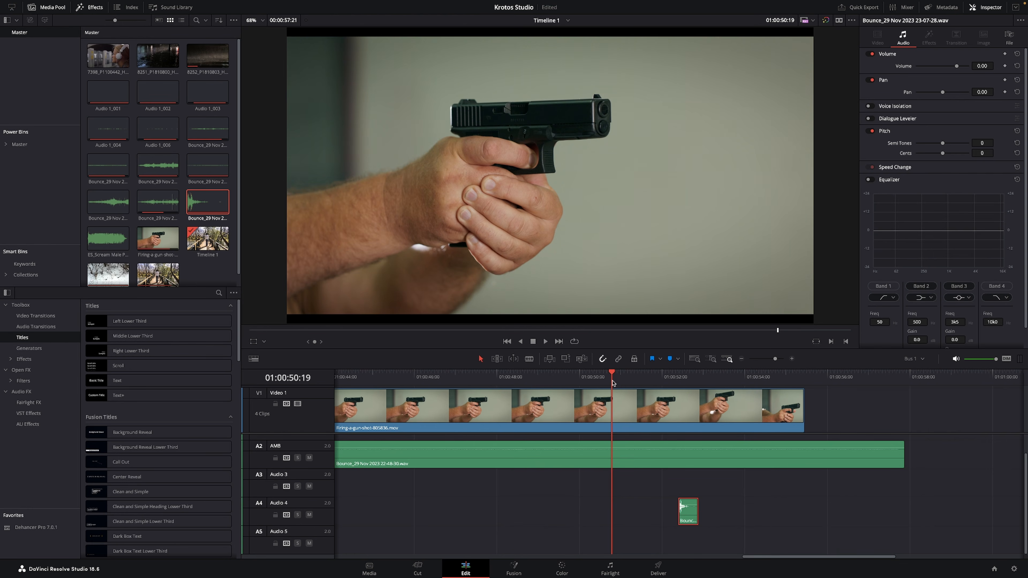
- Play the gun-firing clip to check the bounced shot's sync on Audio 4, and return to the Edit page for the full timeline
{"action": "key", "text": "space"}
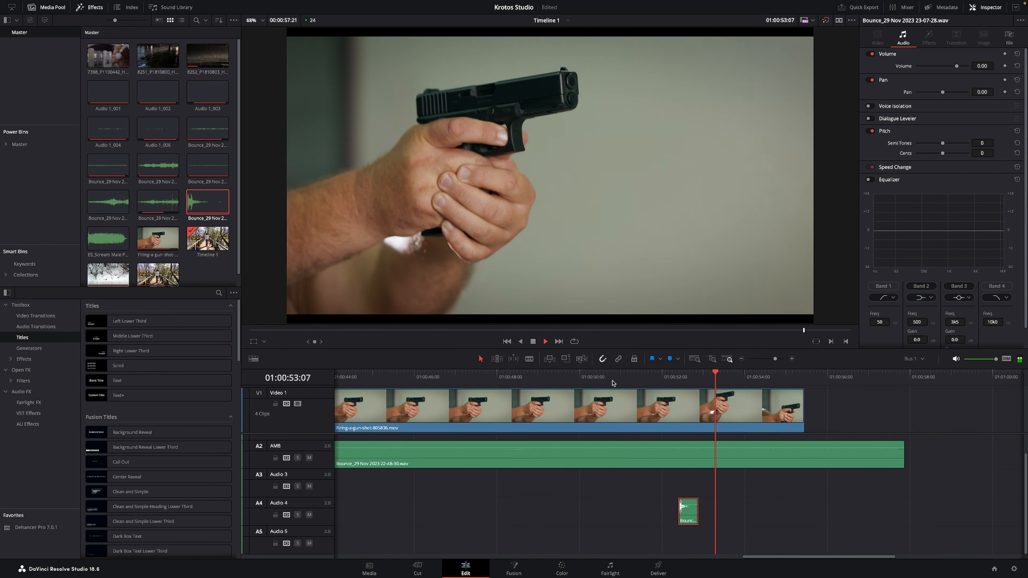
{"action": "key", "text": "space"}
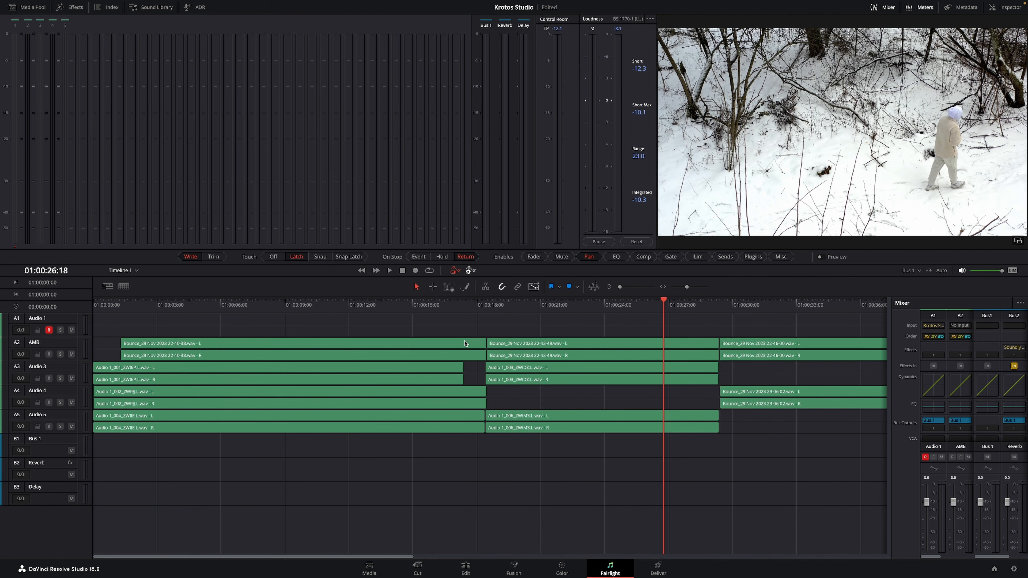
{"action": "left_click", "coordinate": [470, 568]}
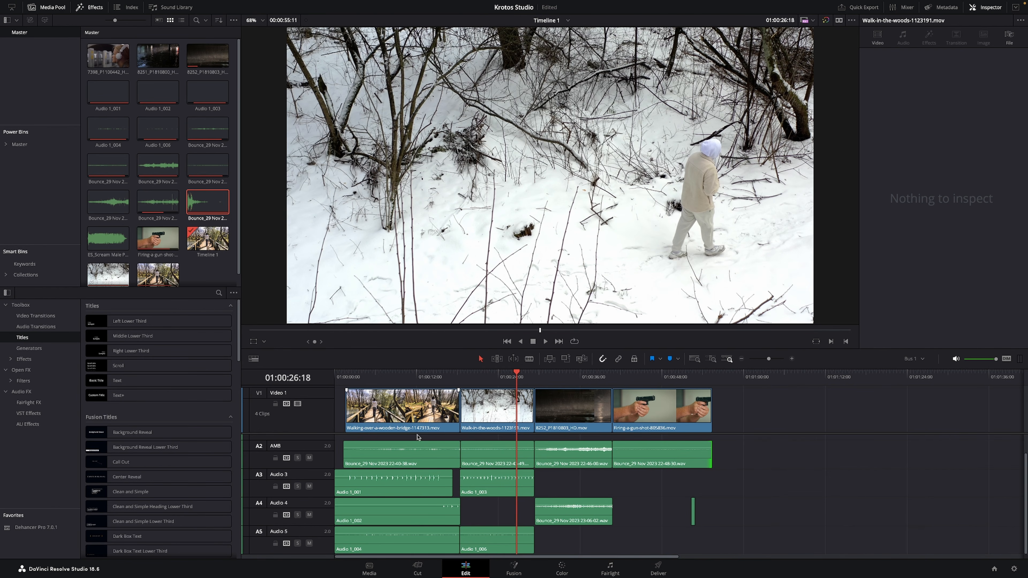